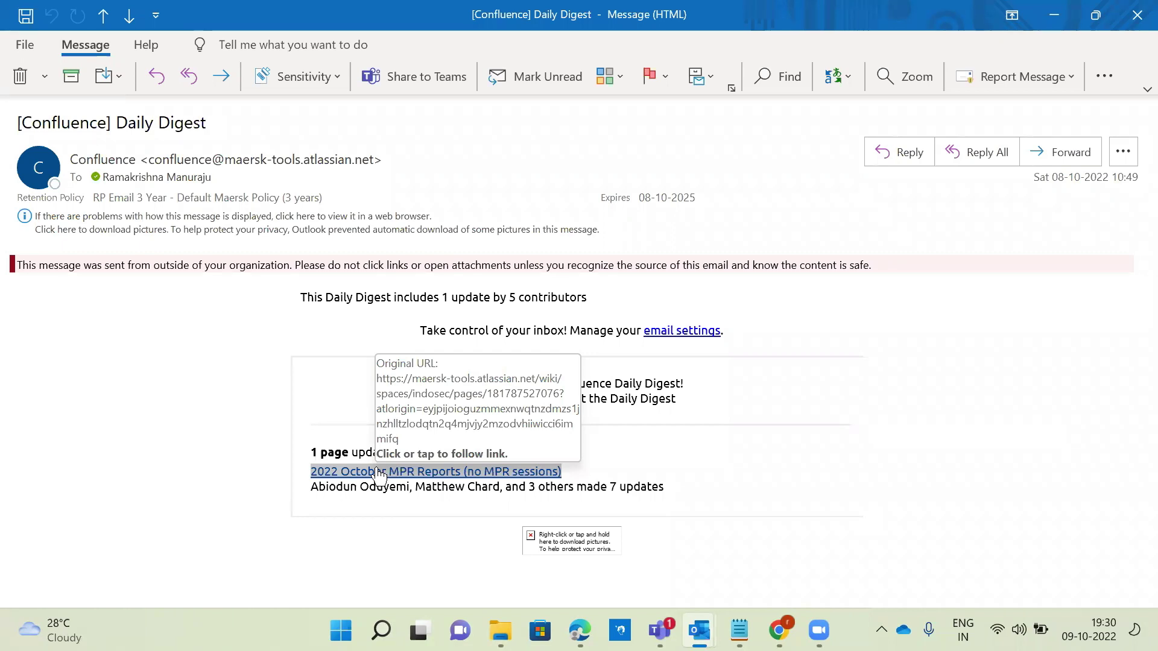
Dismiss the report link's options and switch to the MXToolbox Email Header Analyzer in Chrome
right_click(378, 472)
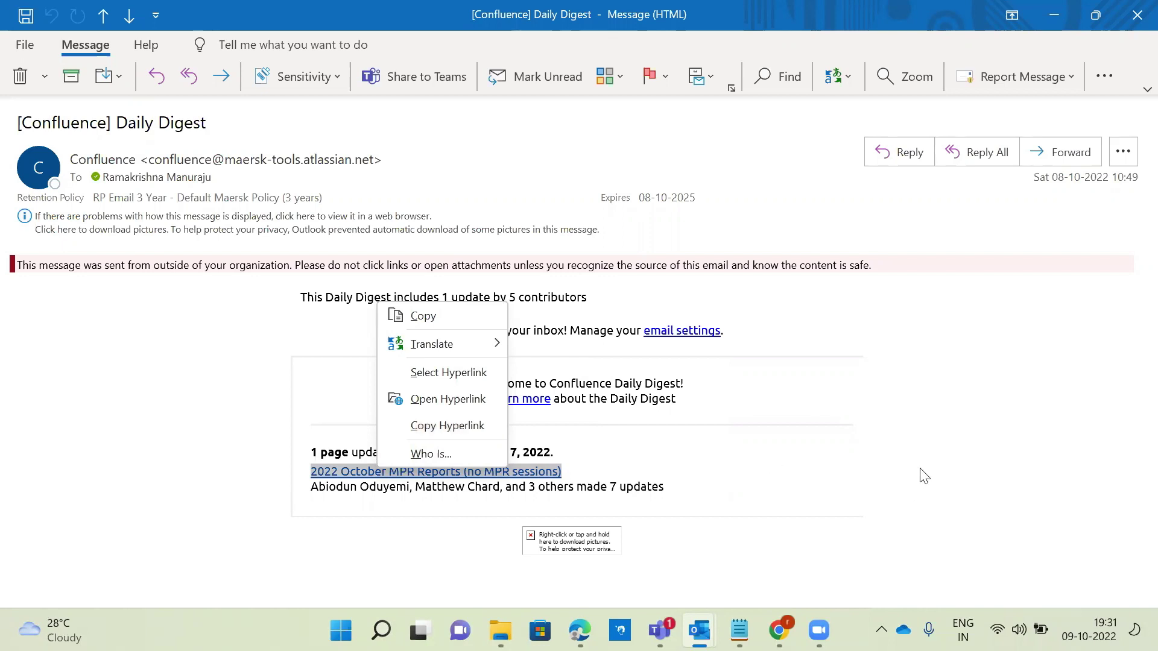
key("Escape")
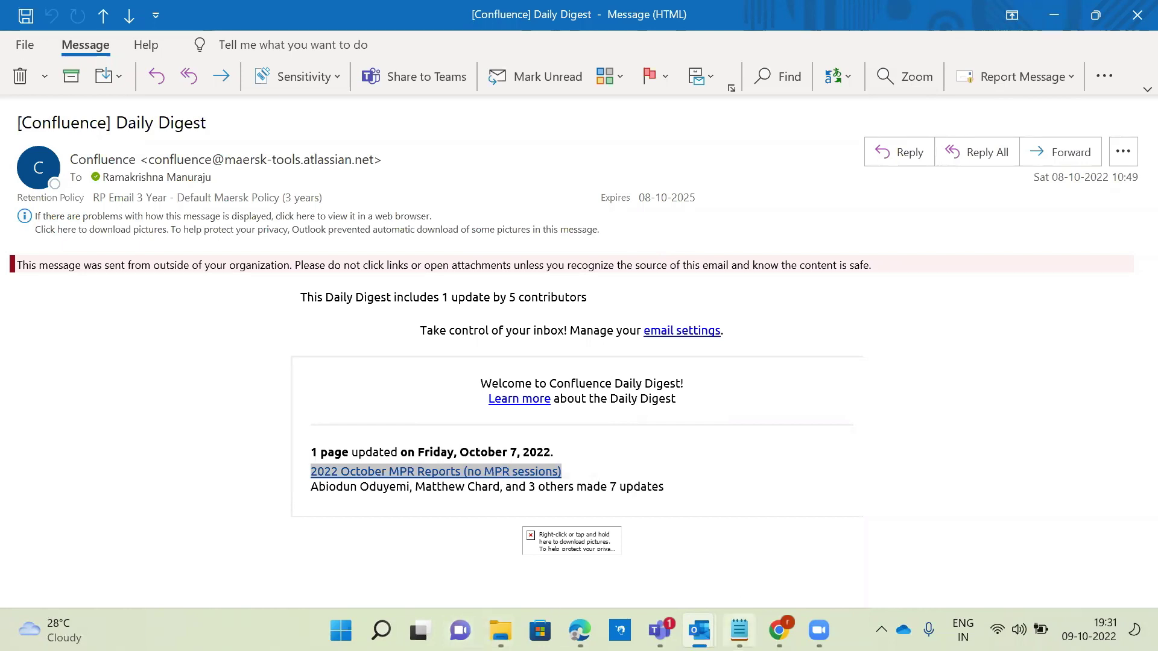
left_click(779, 630)
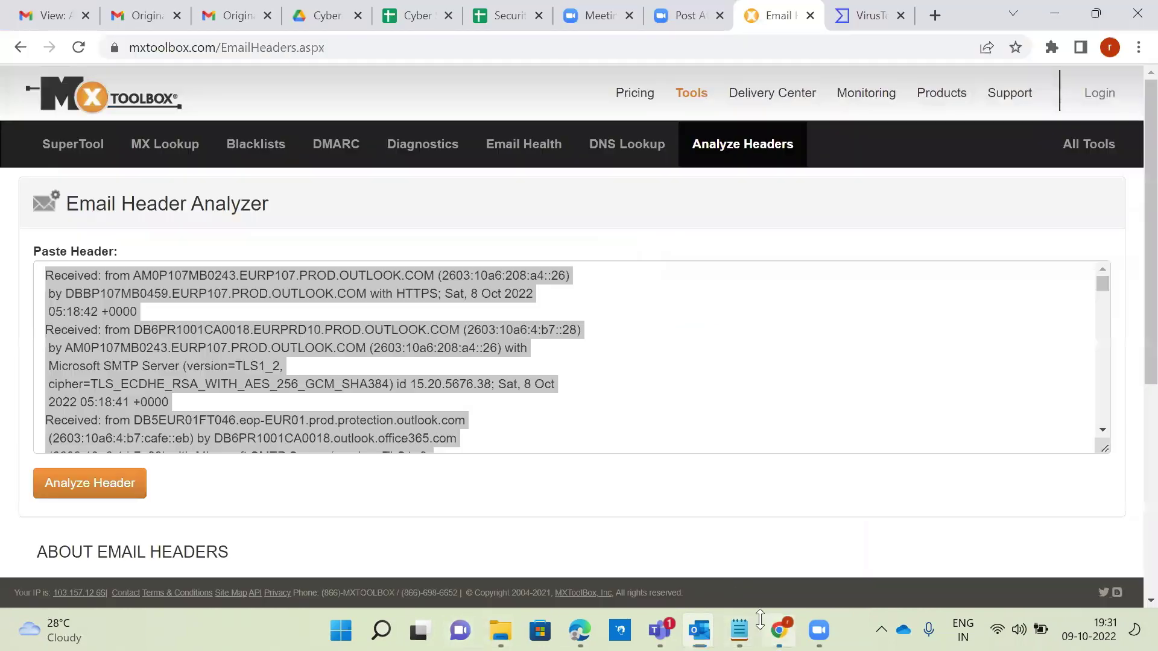
On the Phishing email sheet, enter '1)' in B55 and 'Malicous URL LINK' in C55
left_click(510, 12)
left_click(195, 440)
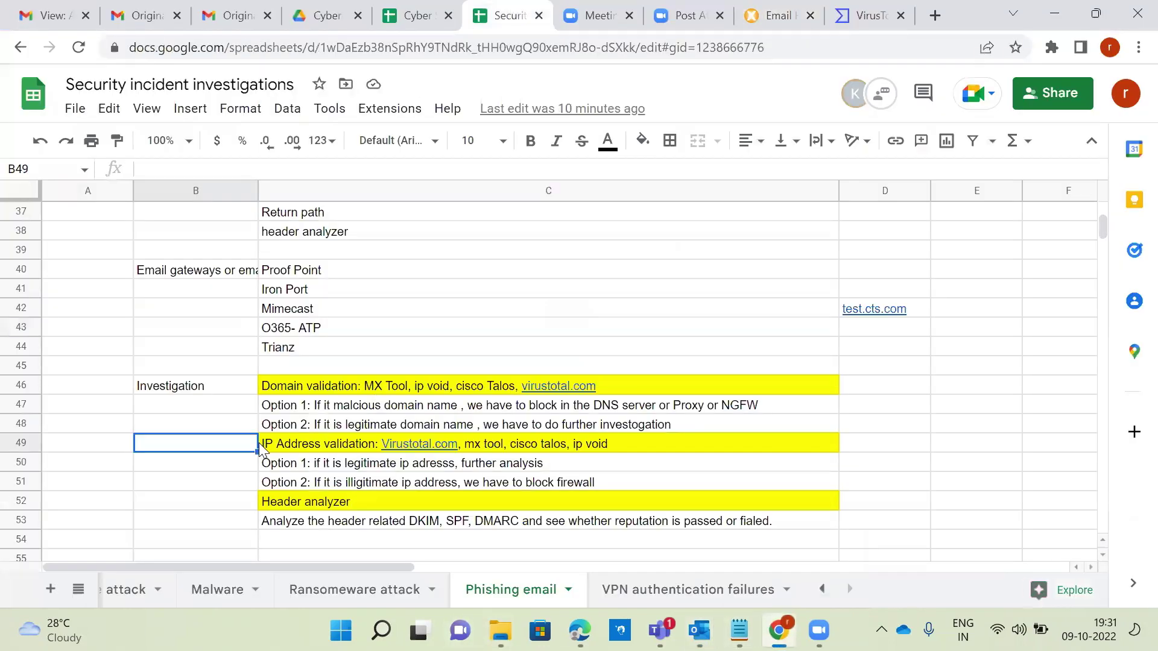
scroll(220, 361, "down", 3)
left_click(191, 351)
type("1)")
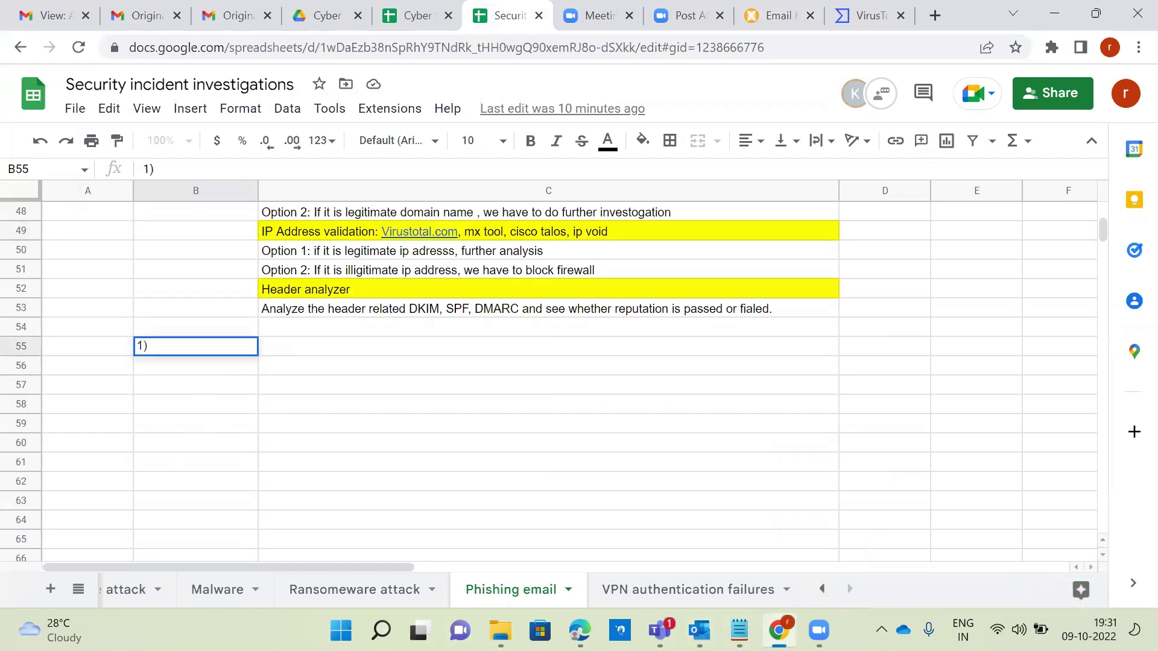
key("Tab")
type("Malico")
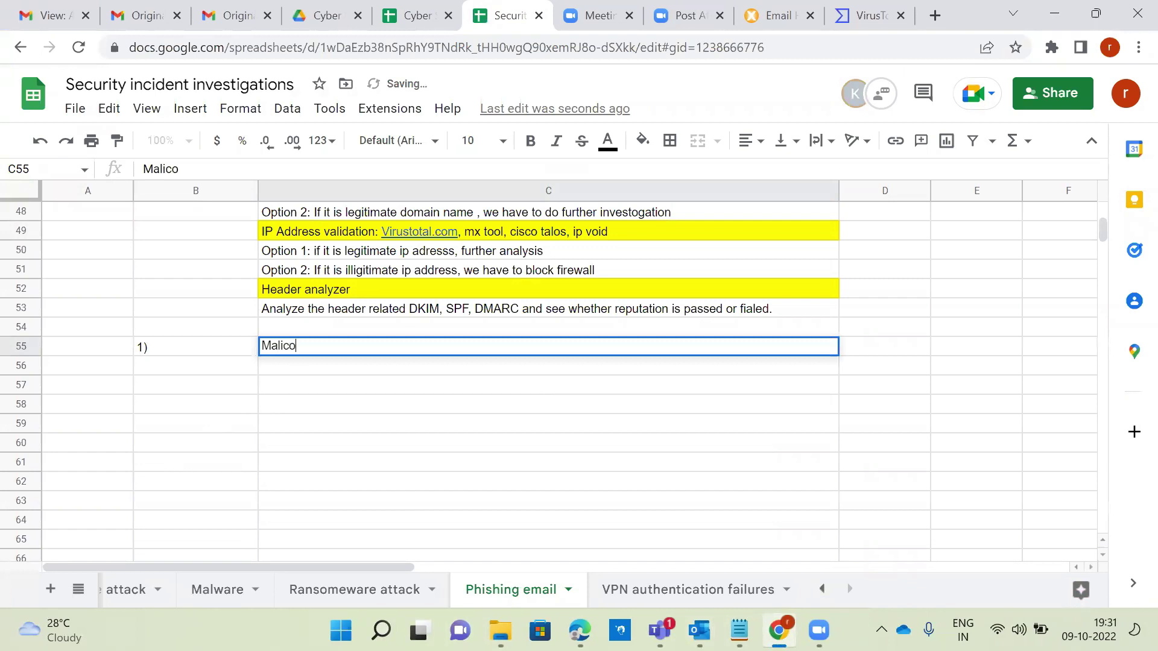
type("us URL LINK")
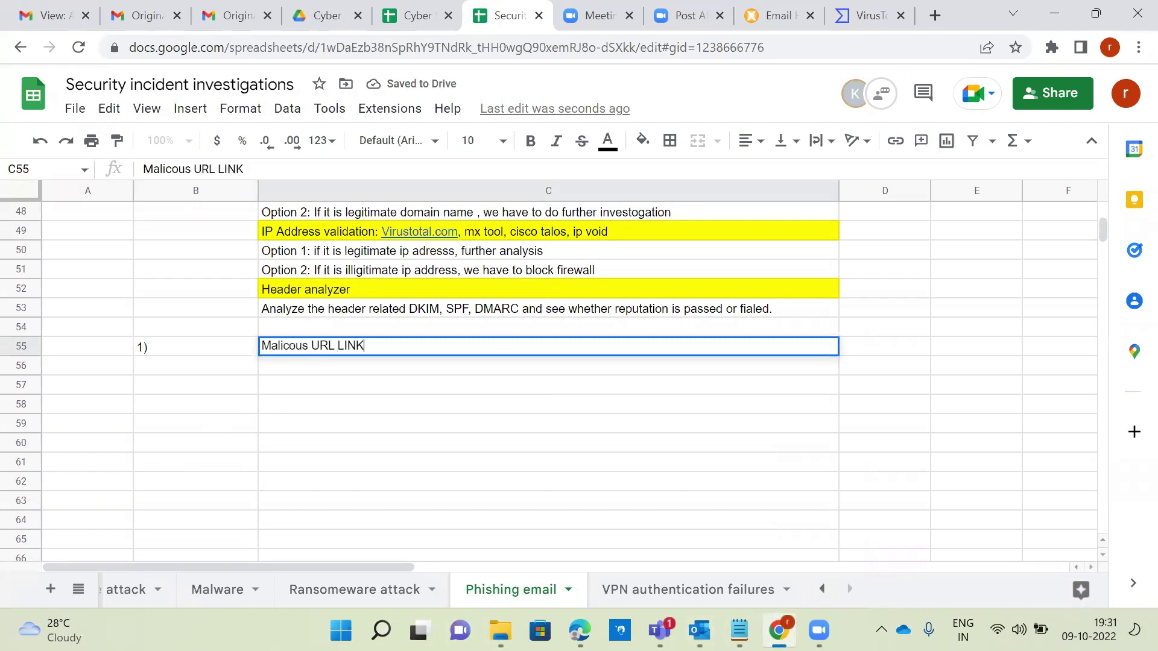
key("Return")
Enter '2)' in B56 and 'Malicous attachment' in C56
left_click(196, 365)
type("2)")
key("Tab")
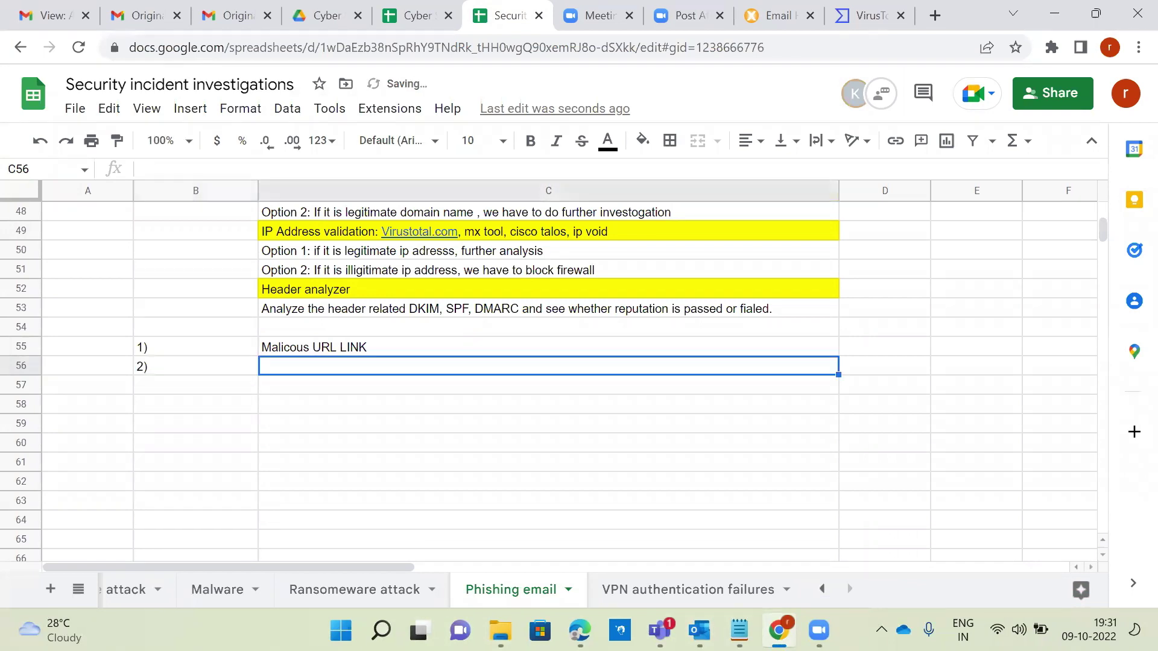
type("Malicous ")
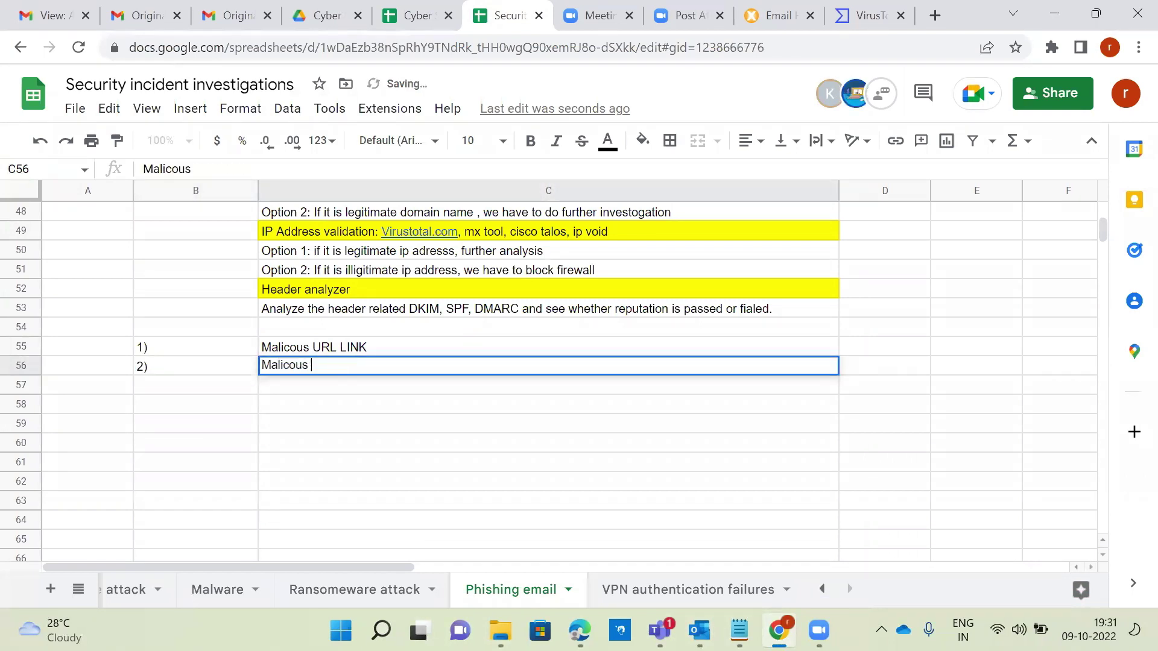
type("attachment")
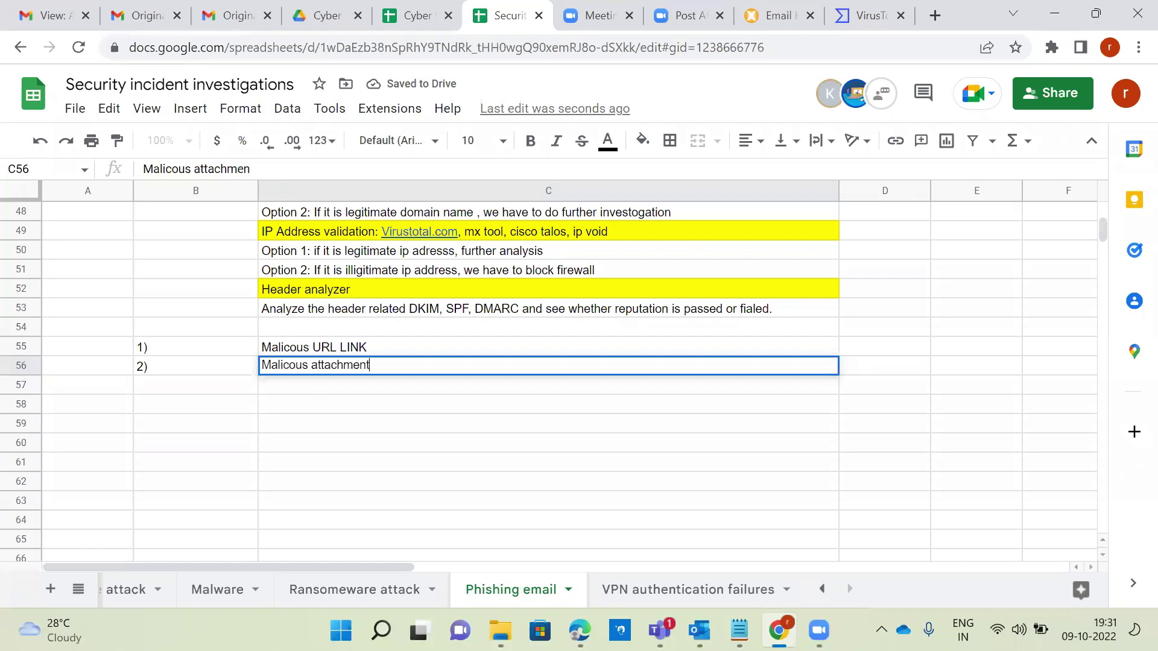
key("Return")
Enter '3)' in B57 and the question on investigating one attacker emailing 100 different users in C57
left_click(195, 385)
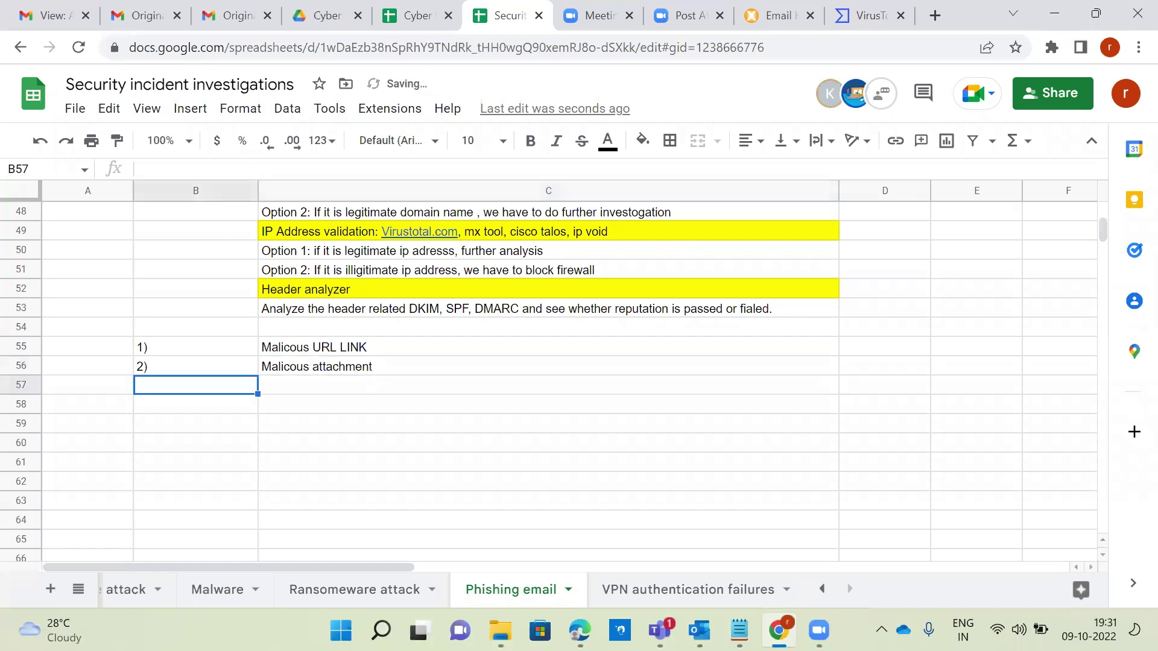
type("3)")
key("Tab")
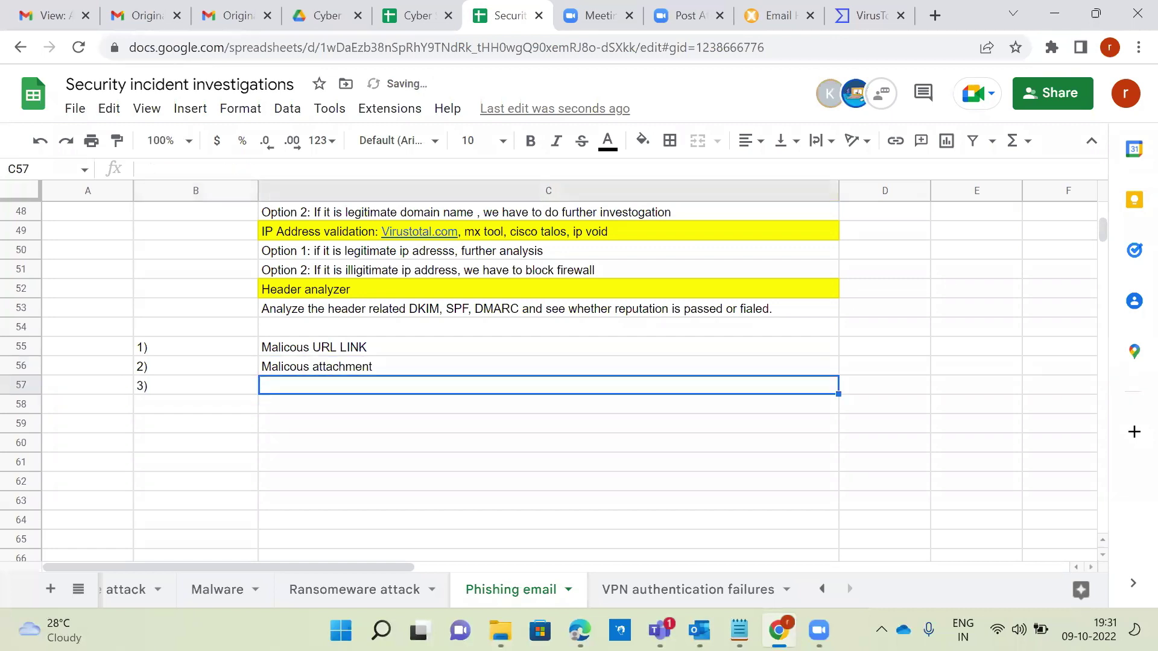
type("one phsine")
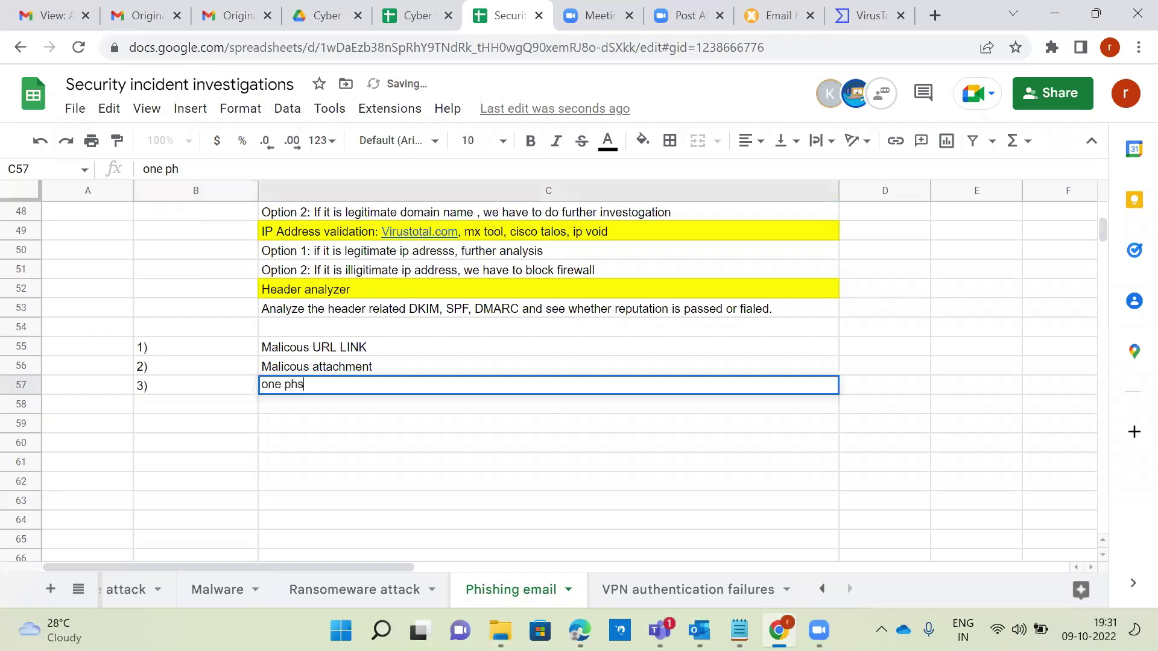
key("BackSpace")
key("BackSpace")
key("BackSpace")
key("BackSpace")
key("BackSpace")
type("i")
type("sg")
key("BackSpace")
type("h")
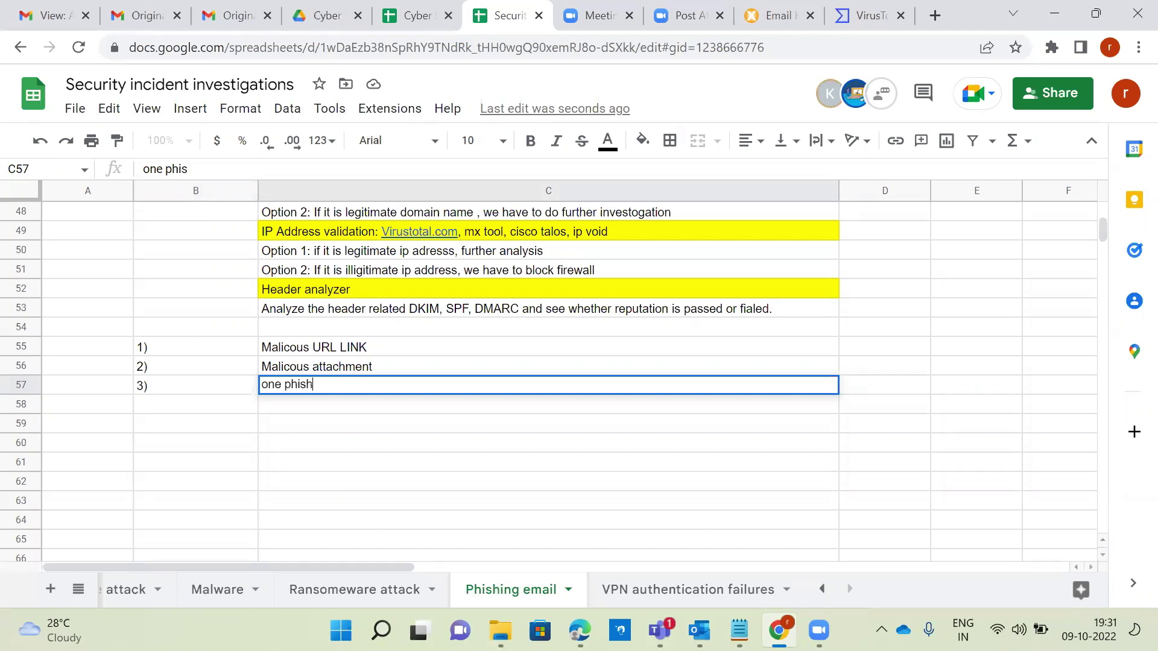
type("ing email a")
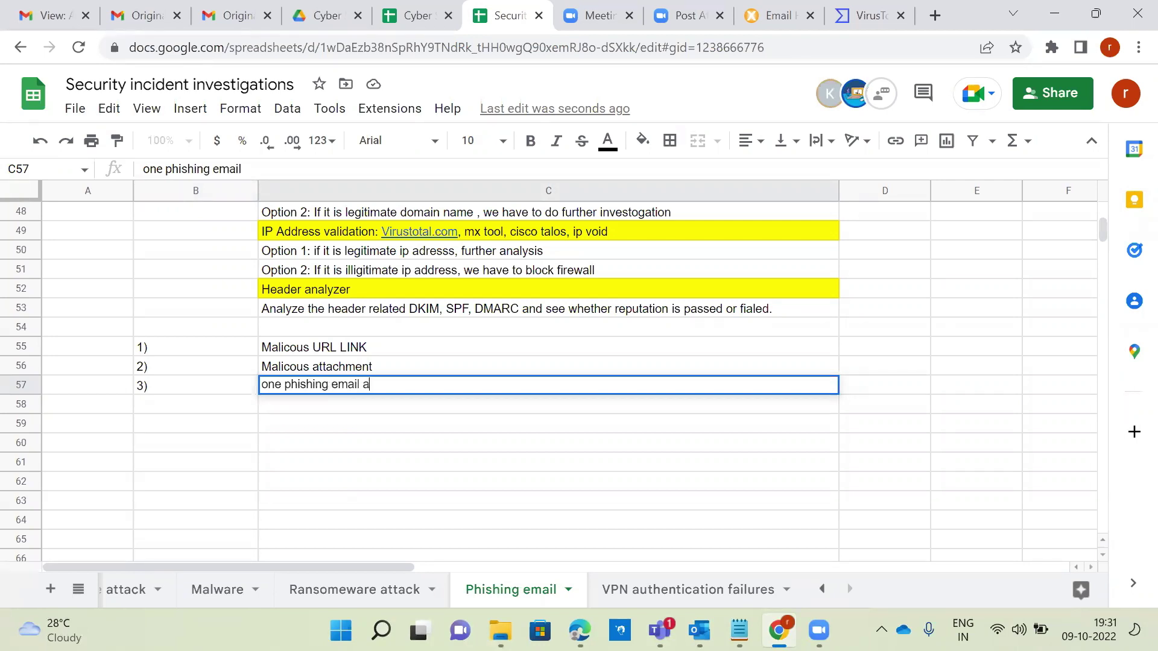
type("ttacker sendi")
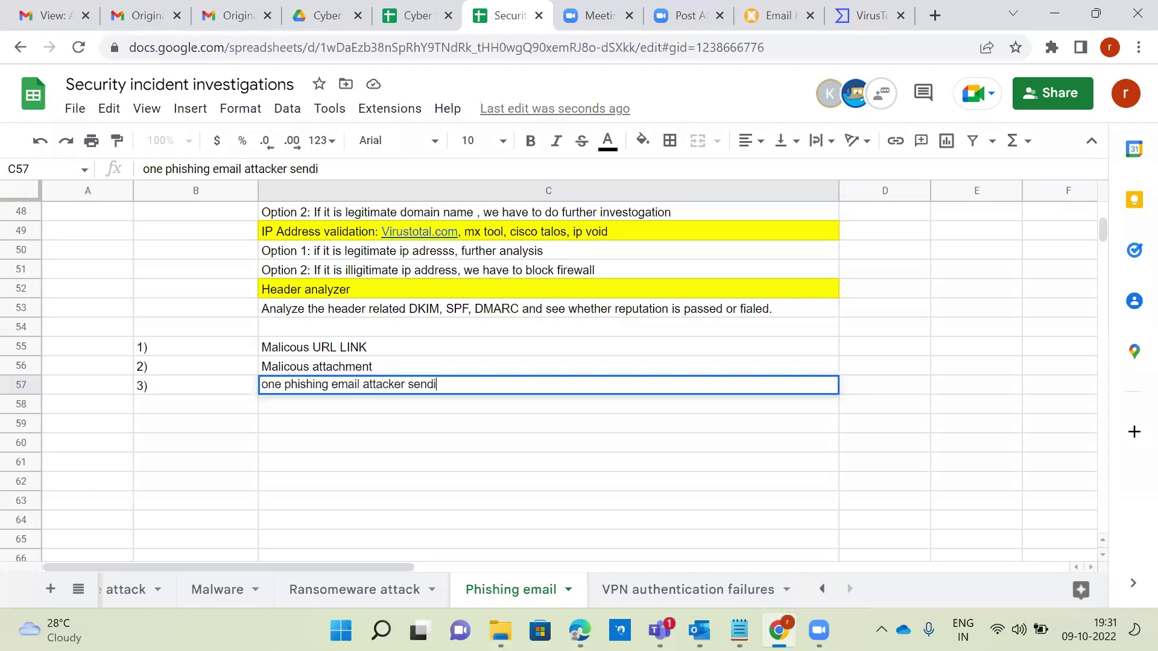
type("ng 100 em")
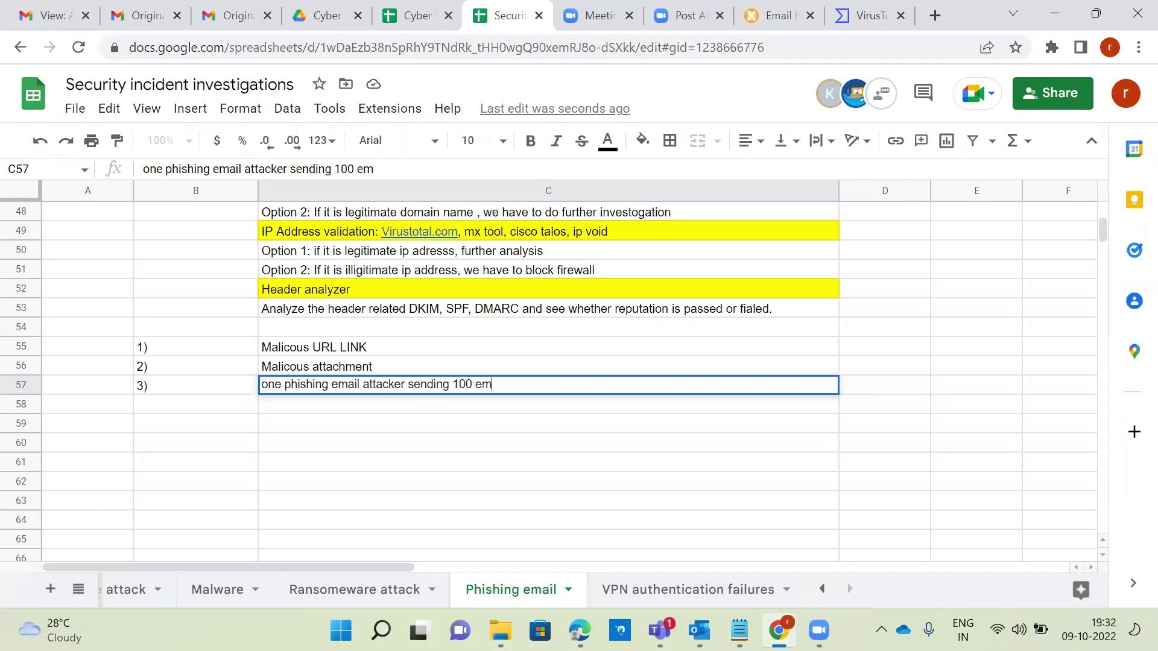
type("ails to 100 diffe")
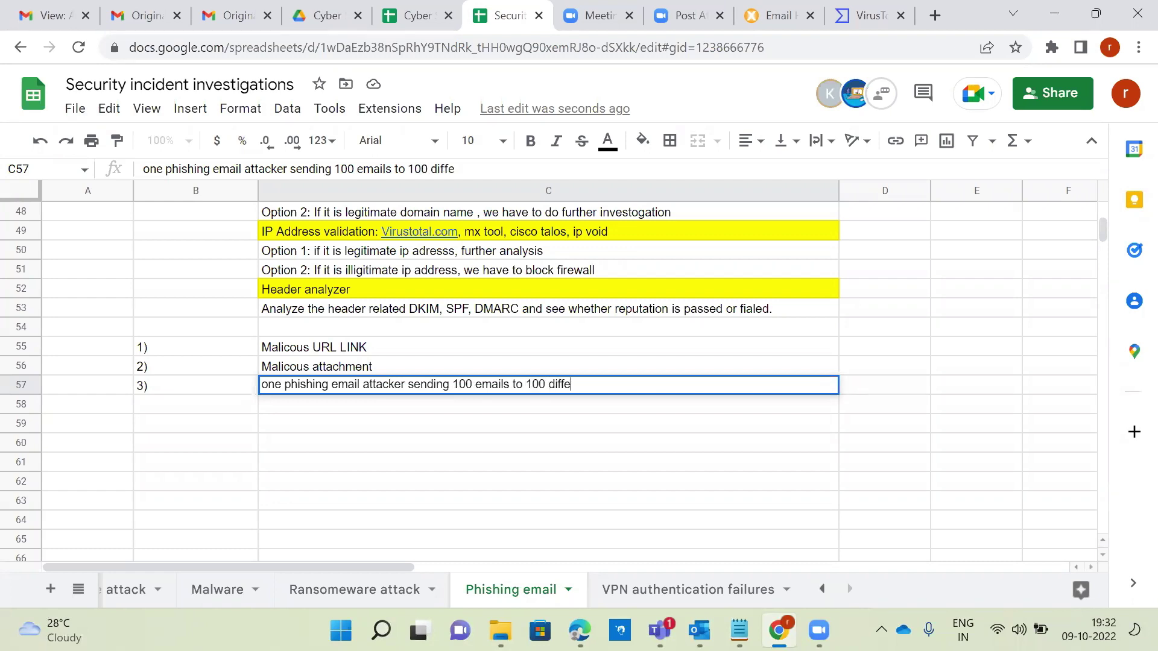
type("rent users how can you")
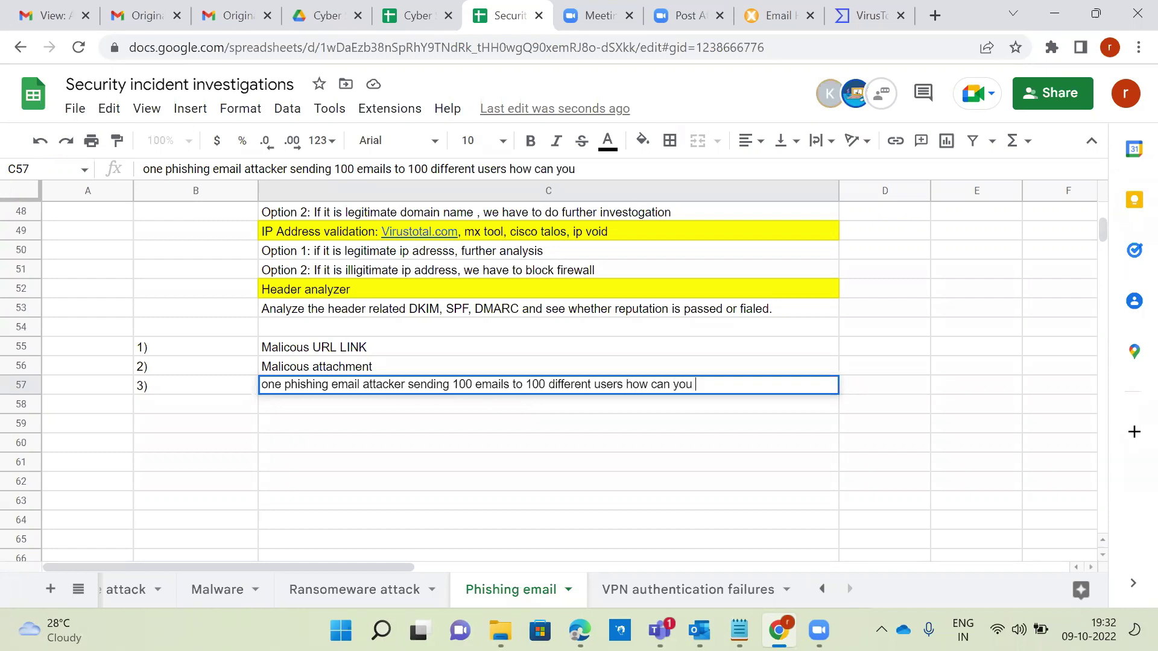
type(" do phisng email investigation?")
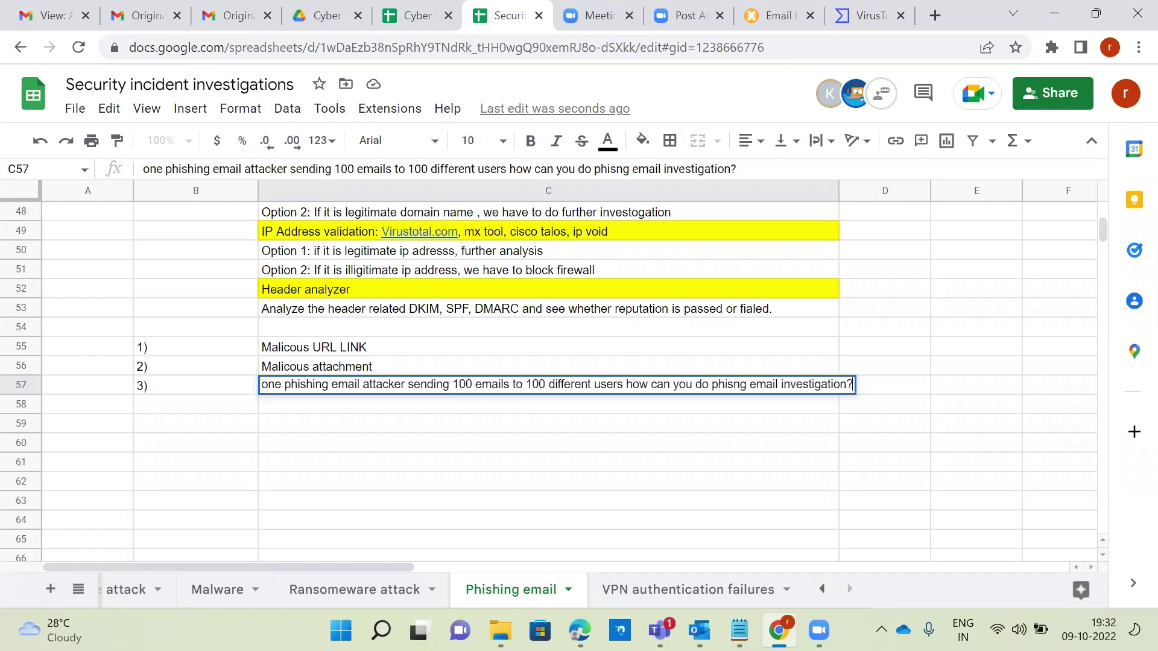
key("Return")
left_click(195, 418)
Enter '4)' in B58 and the question on investigating 100 attackers emailing 100 users in C58
type("4)")
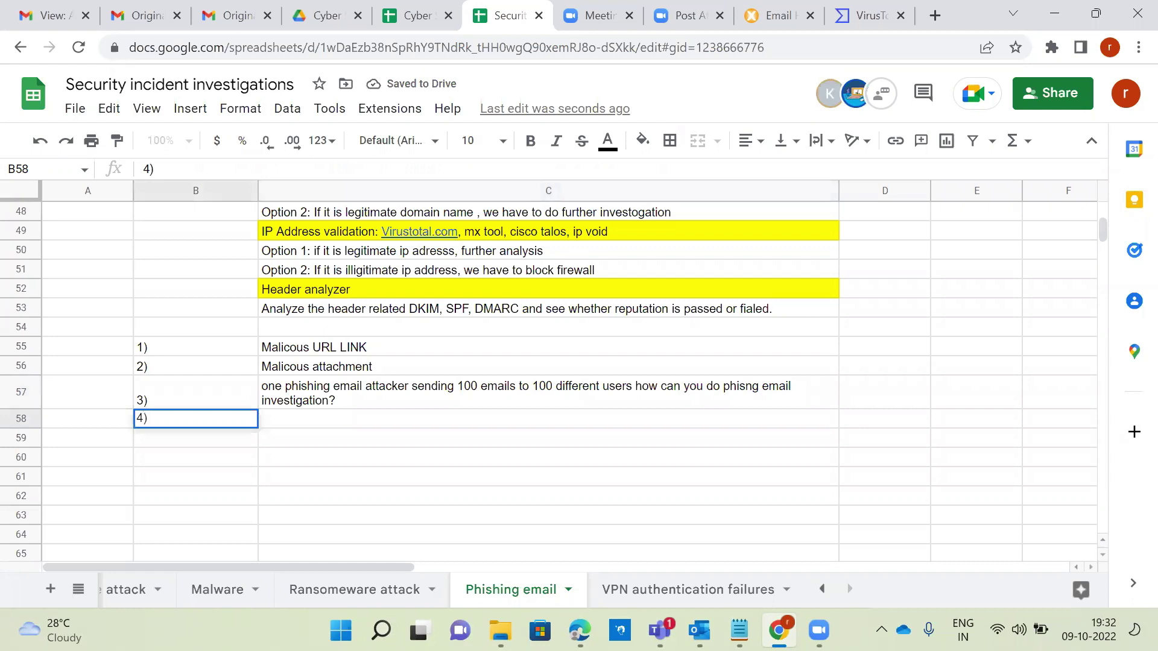
key("Tab")
type("100 phing email attackers sending")
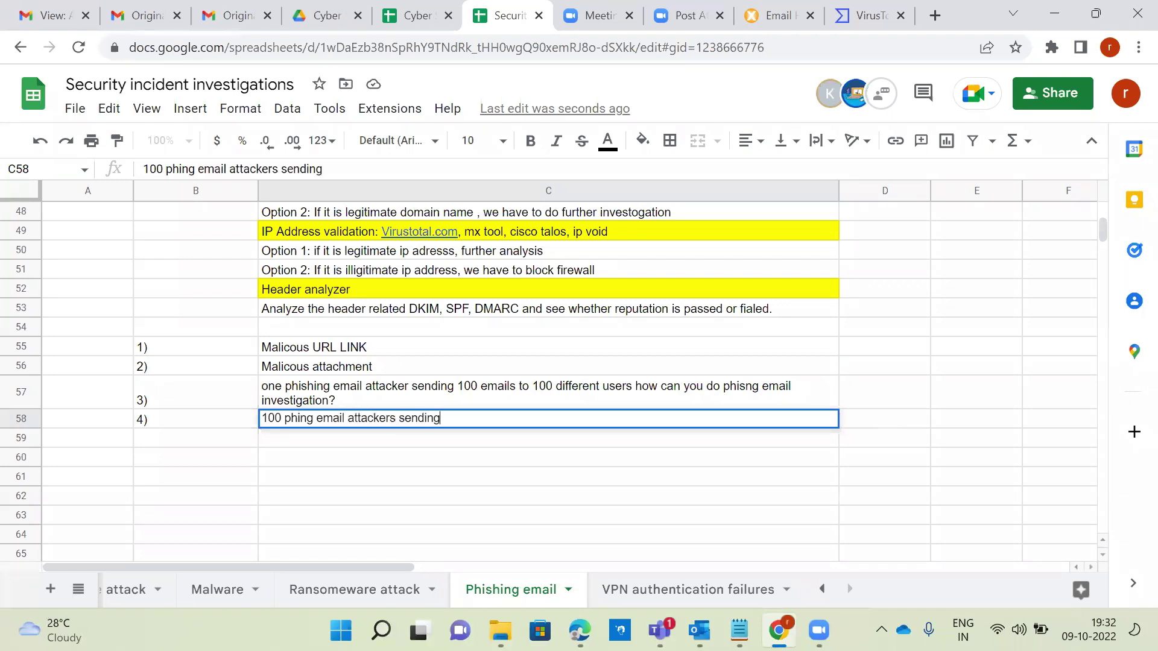
type(" 100 phishing emails ")
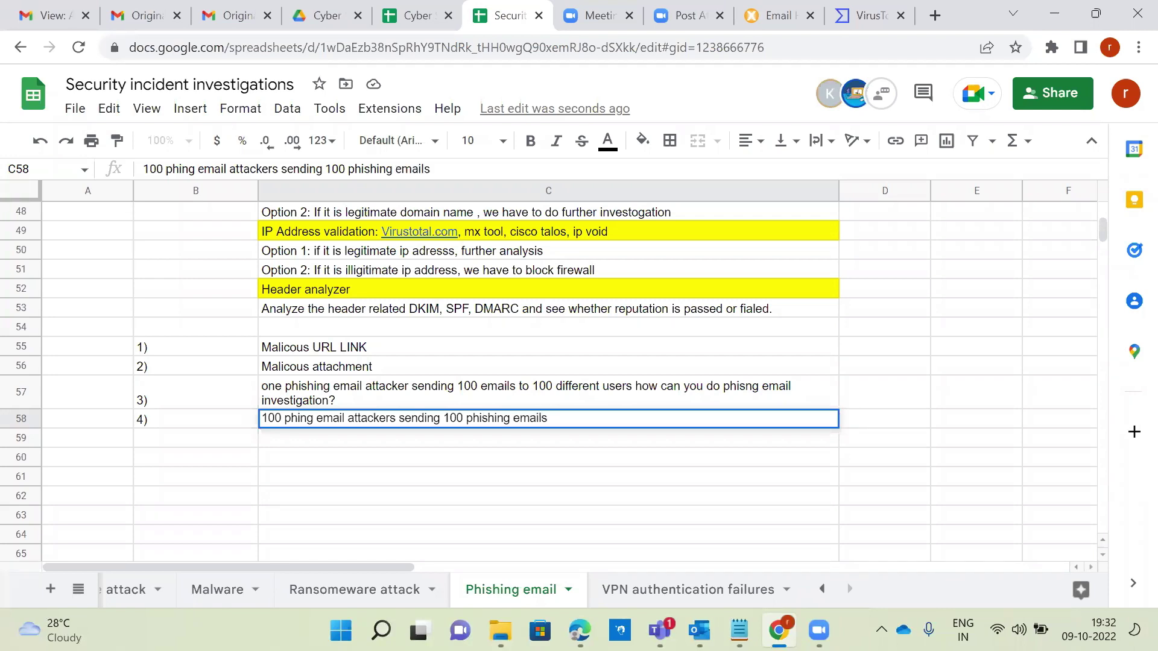
type("to 100 different us")
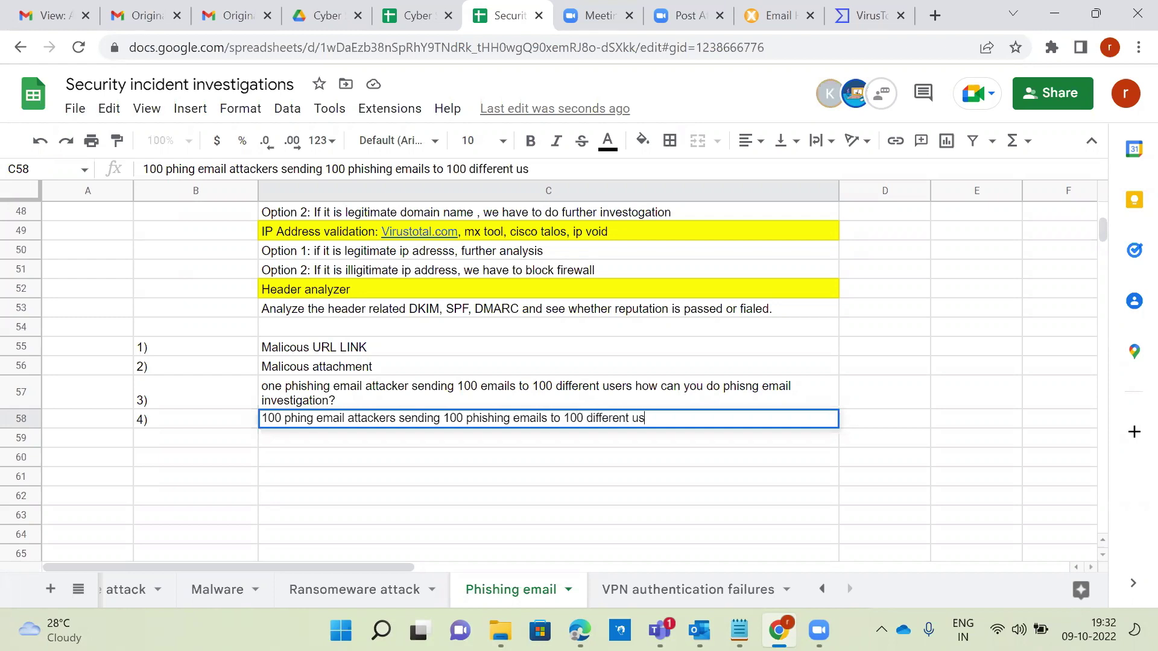
type("ers how can ")
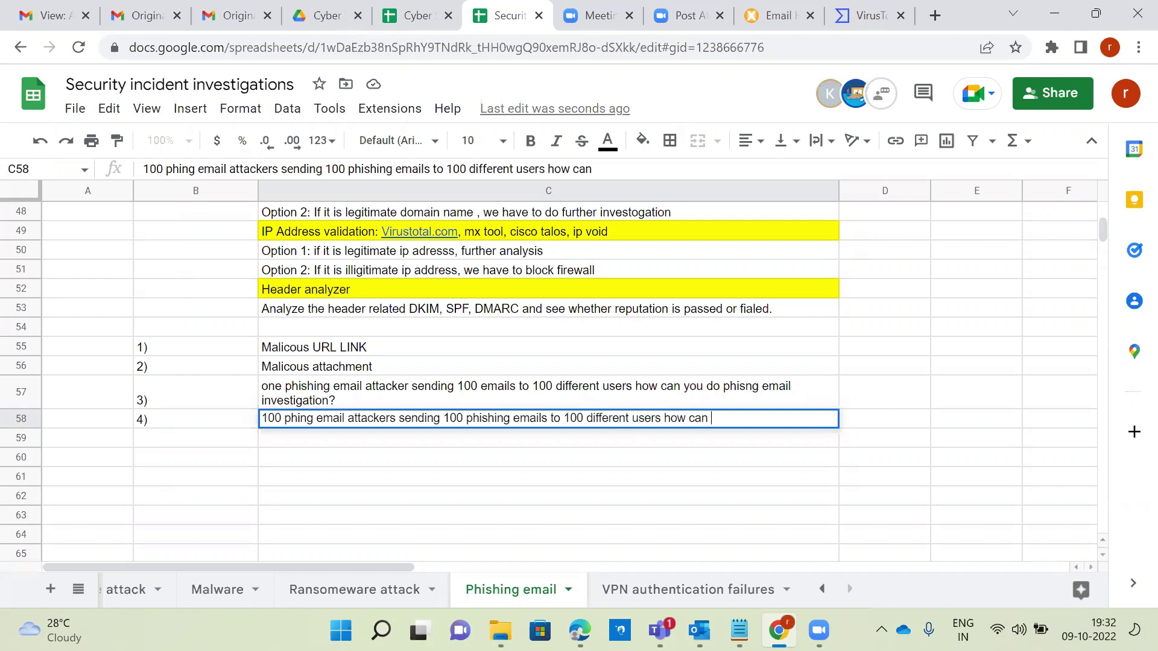
type("you do investigation")
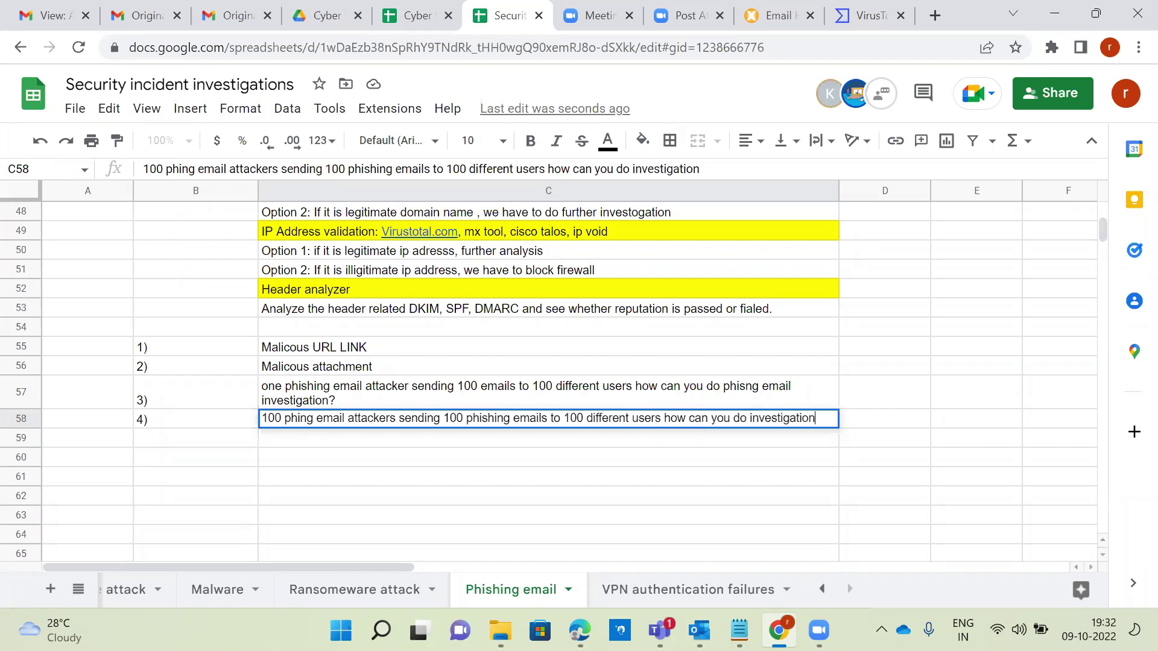
type("/?")
key("Return")
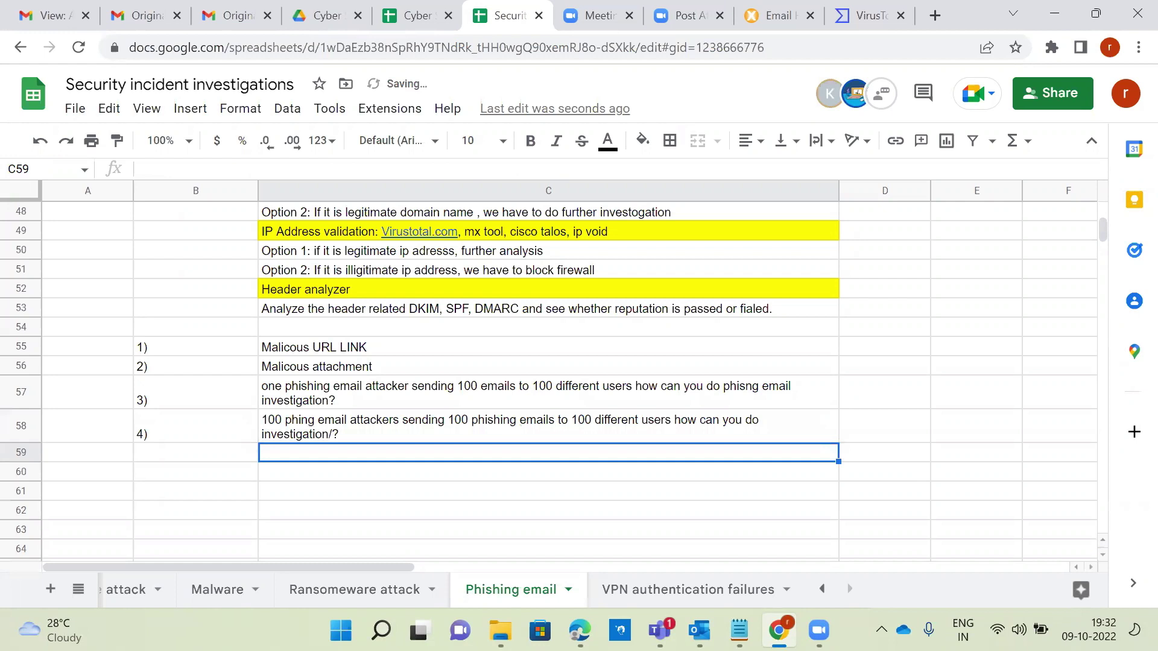
Label scenario 3 with 'Malcioud url link' in D57 and 'Malcious attachmwent' in E57
left_click(195, 452)
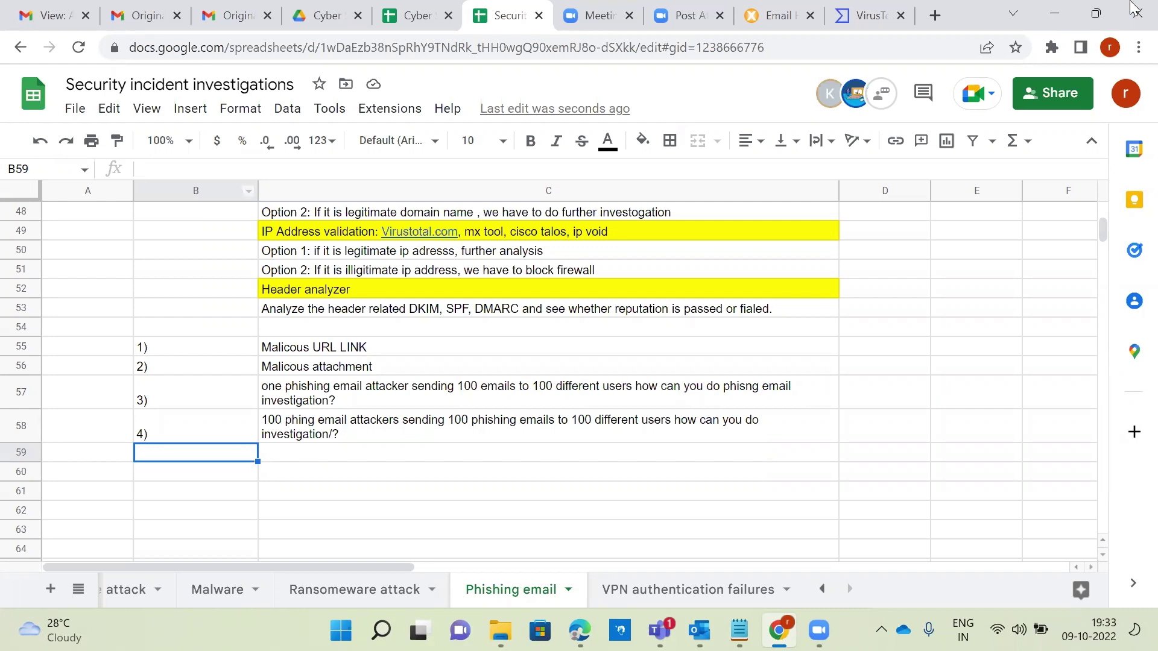
left_click(510, 402)
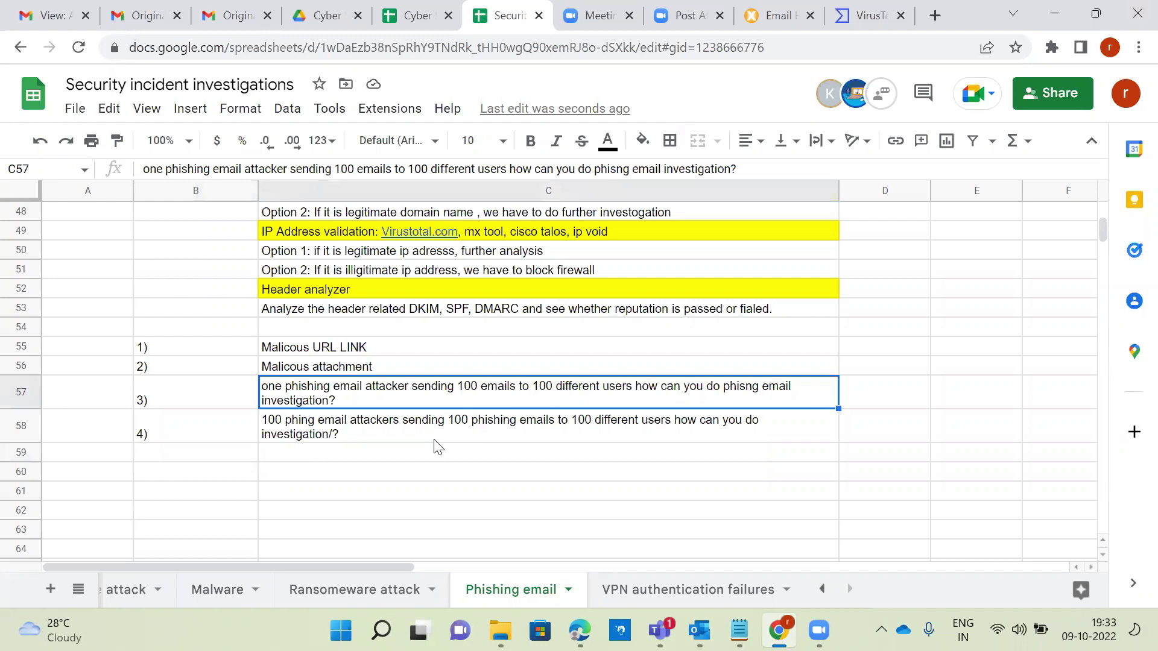
double_click(412, 439)
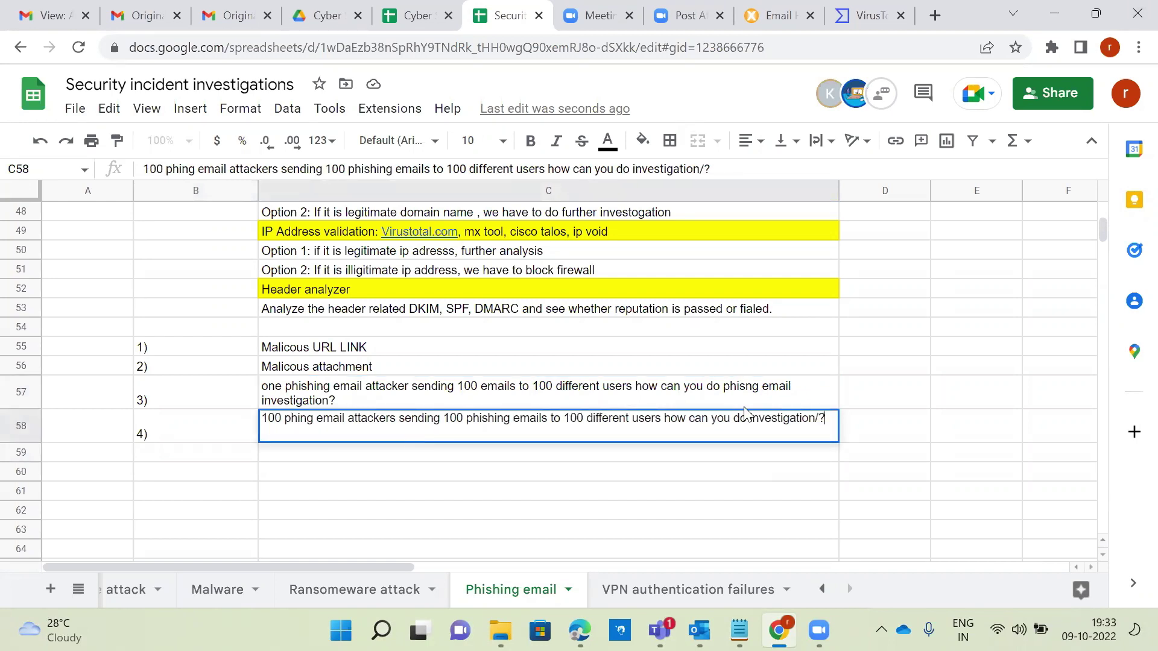
left_click(890, 397)
type("M")
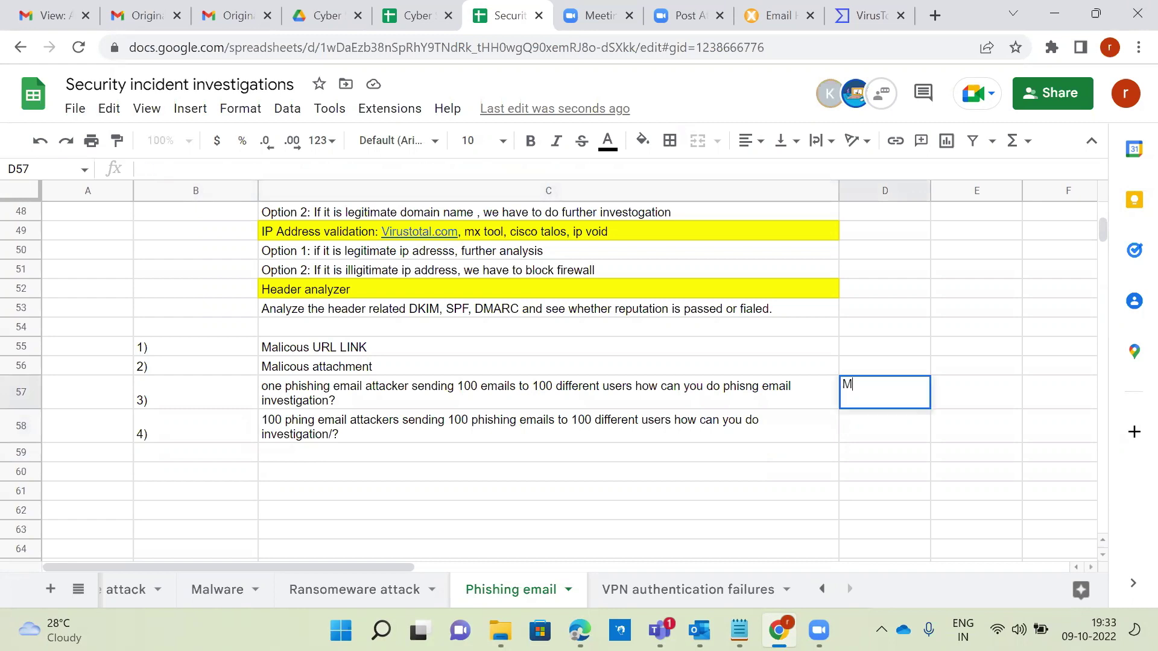
type("alcioud url link")
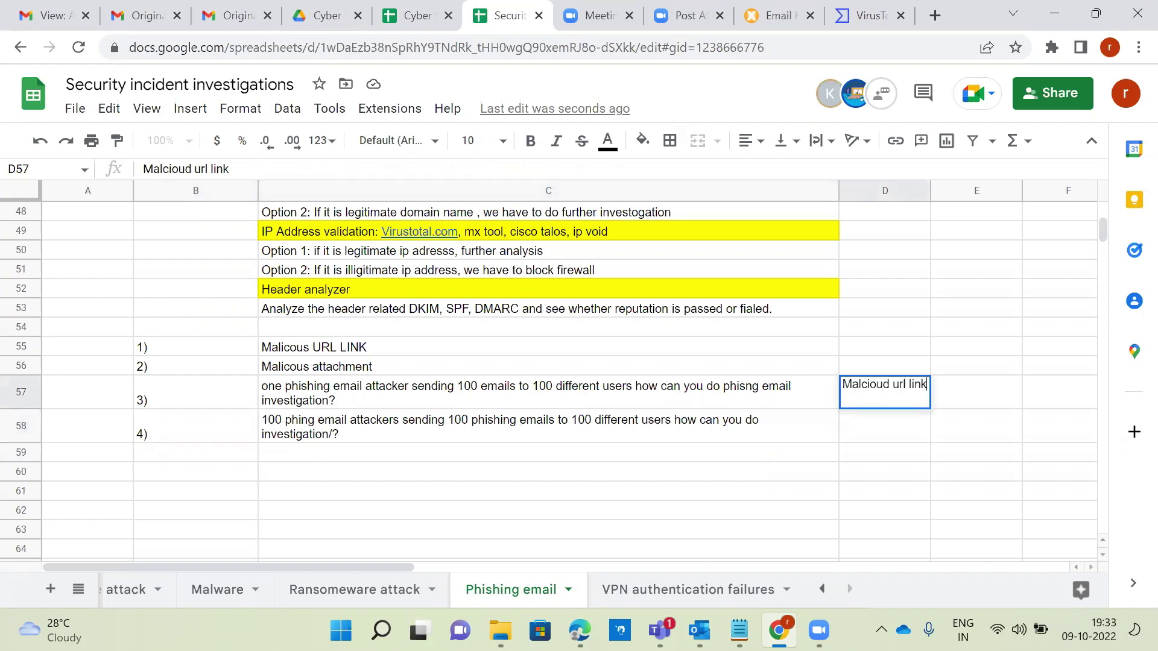
key("Tab")
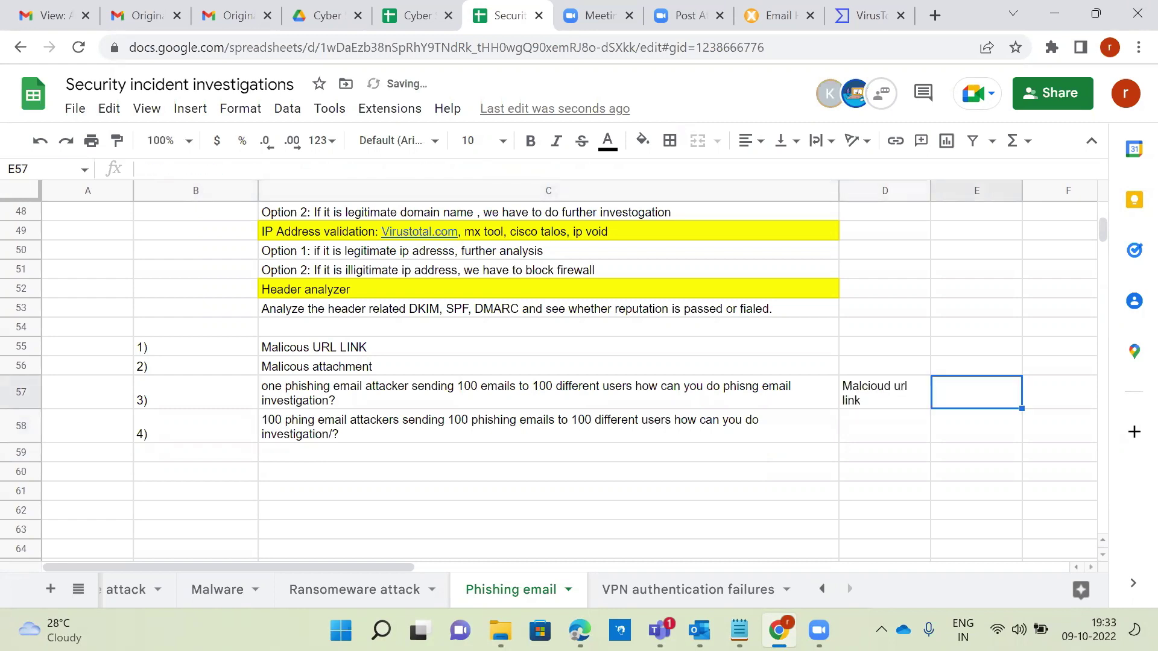
type("M")
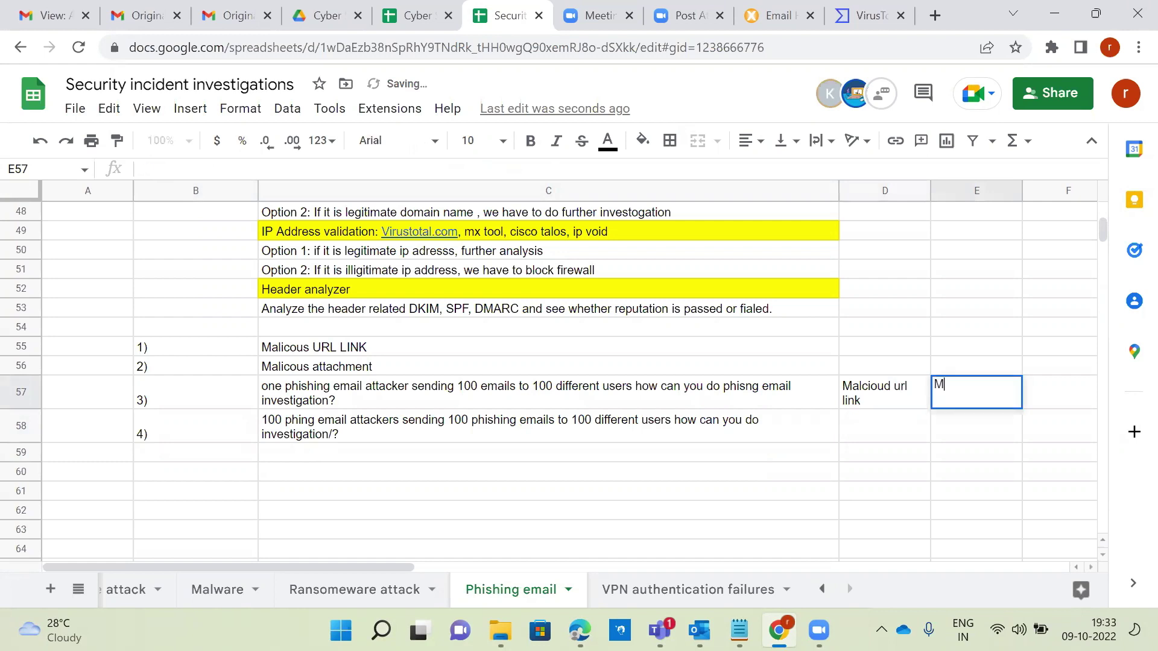
type("alcious atta")
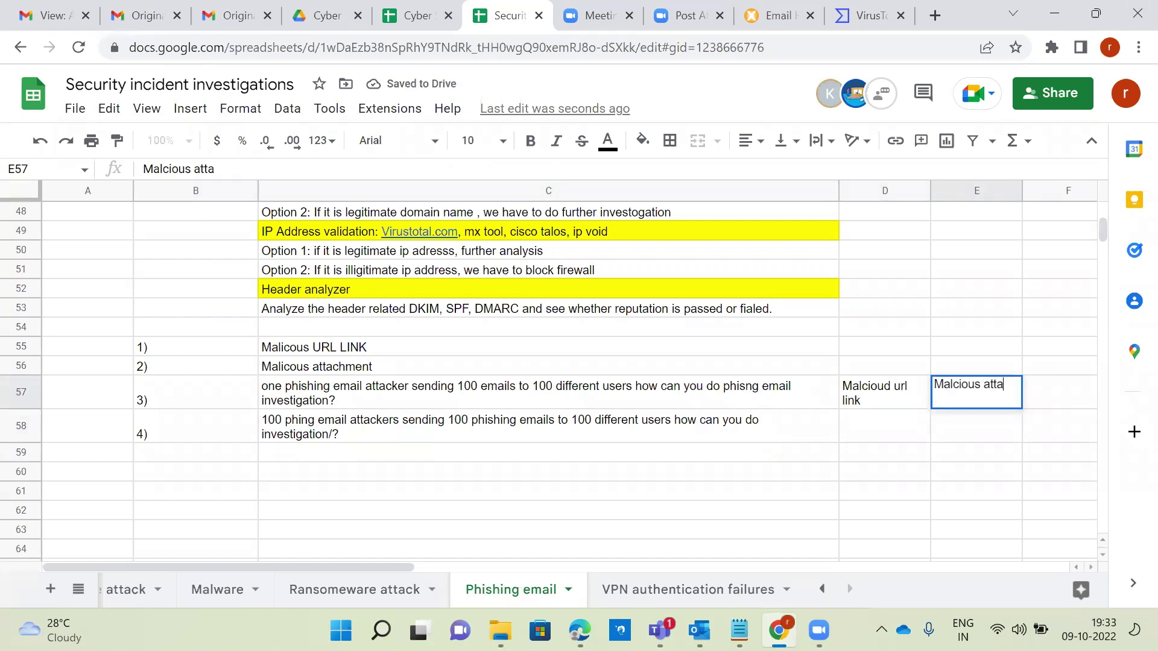
type("chmwent")
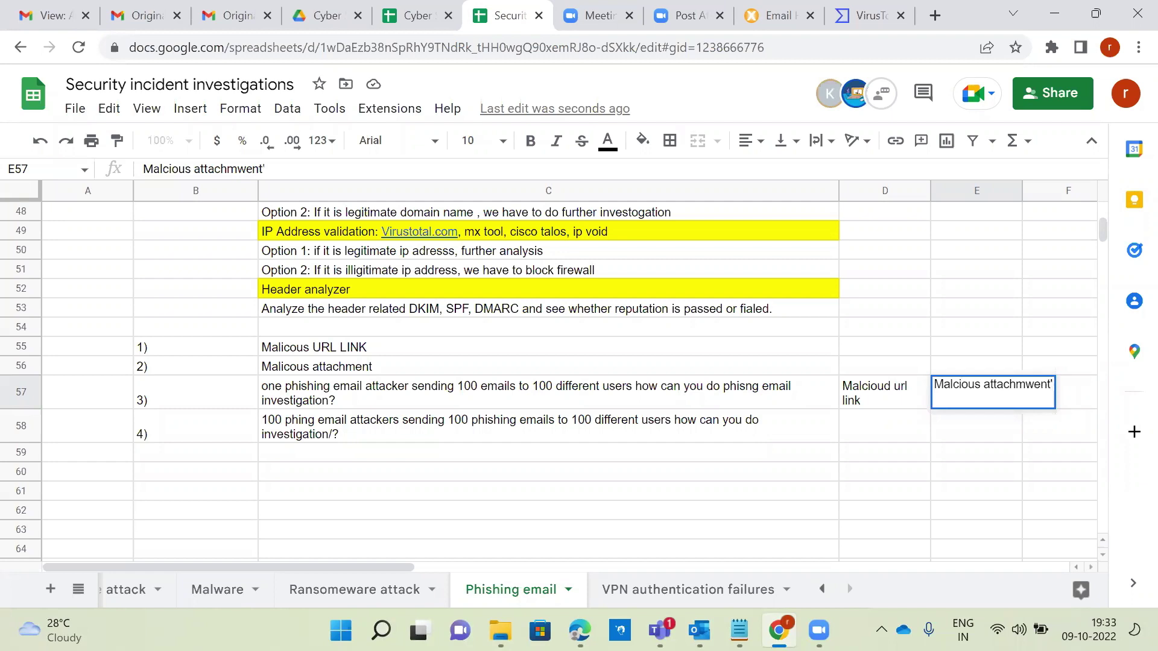
key("Return")
Label scenario 4 with 'Malcious URL LINK' in D58 and 'malcious attachment' in E58
left_click(884, 426)
type("M")
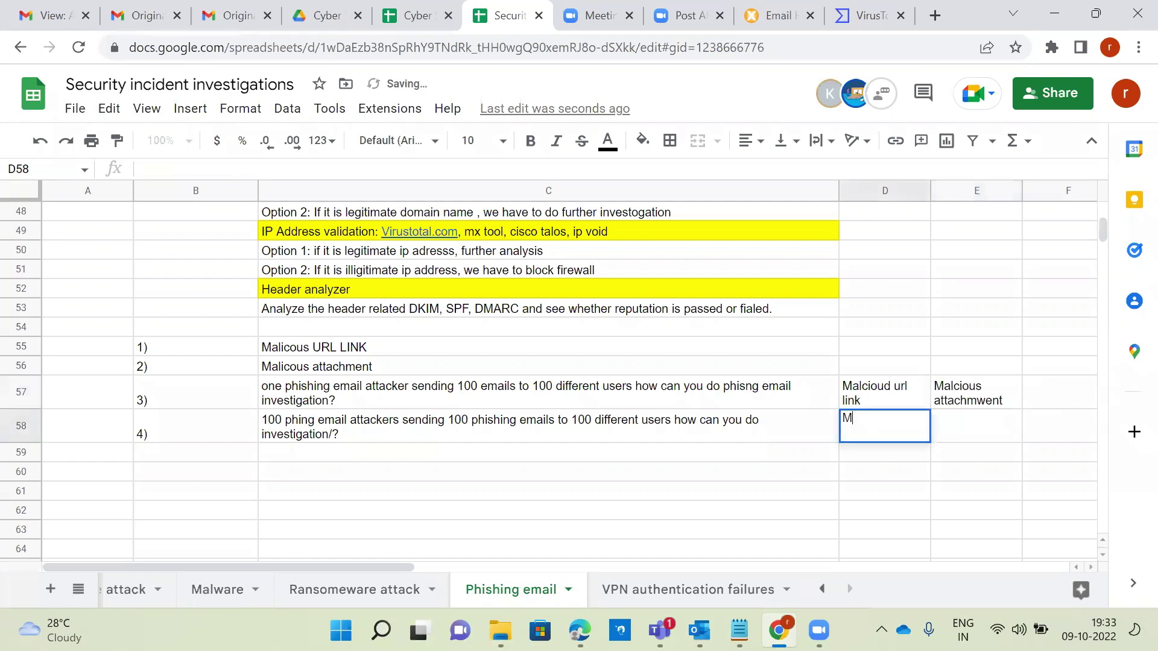
type("alcious URL")
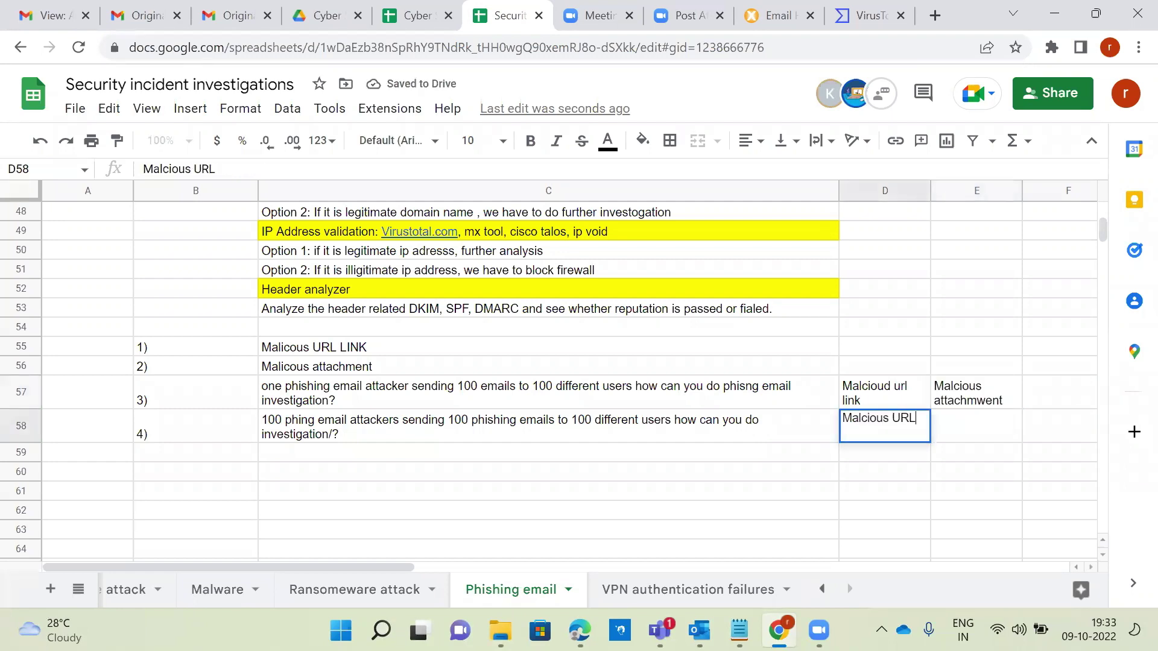
type(" LINK")
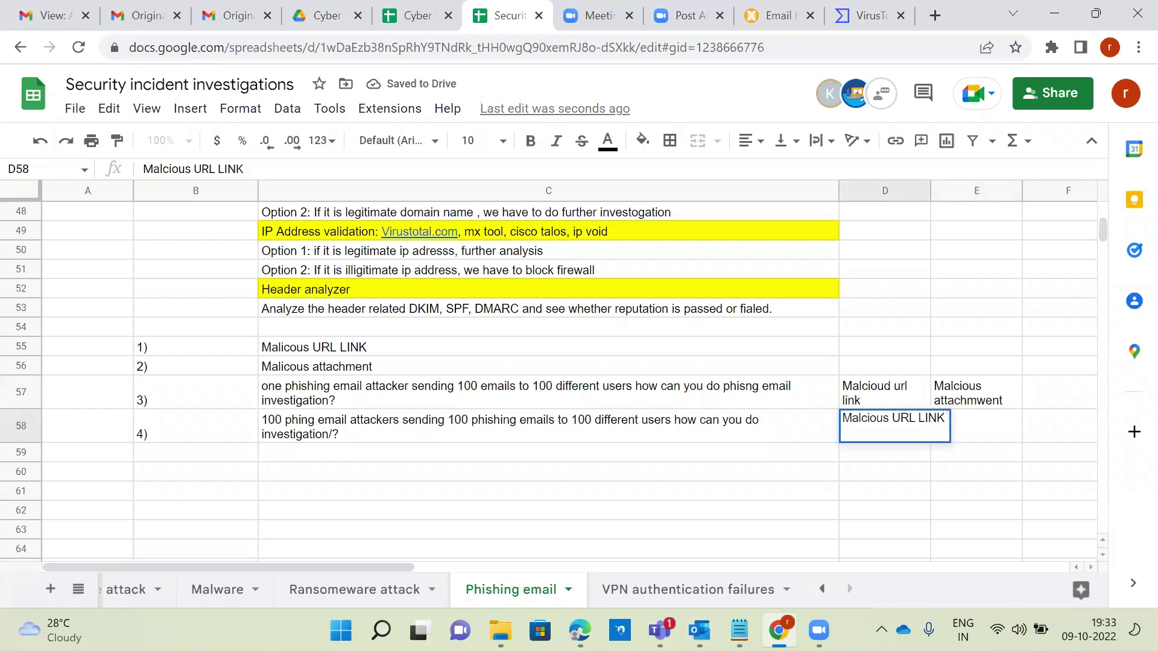
key("Tab")
type("malci")
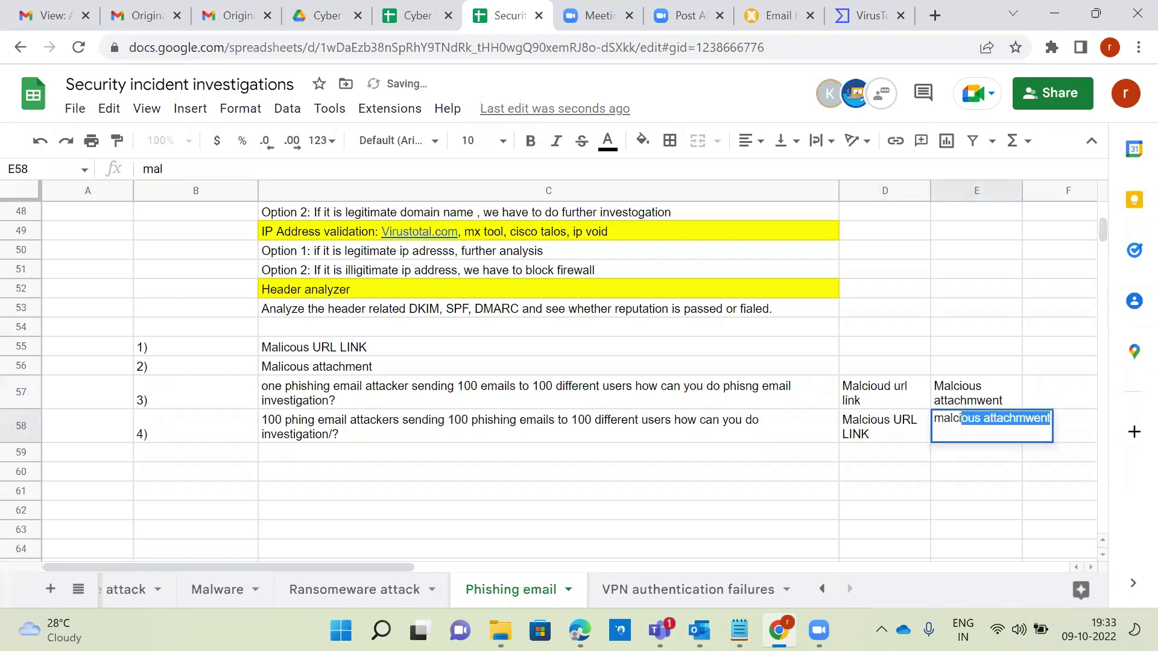
type("ous attachment")
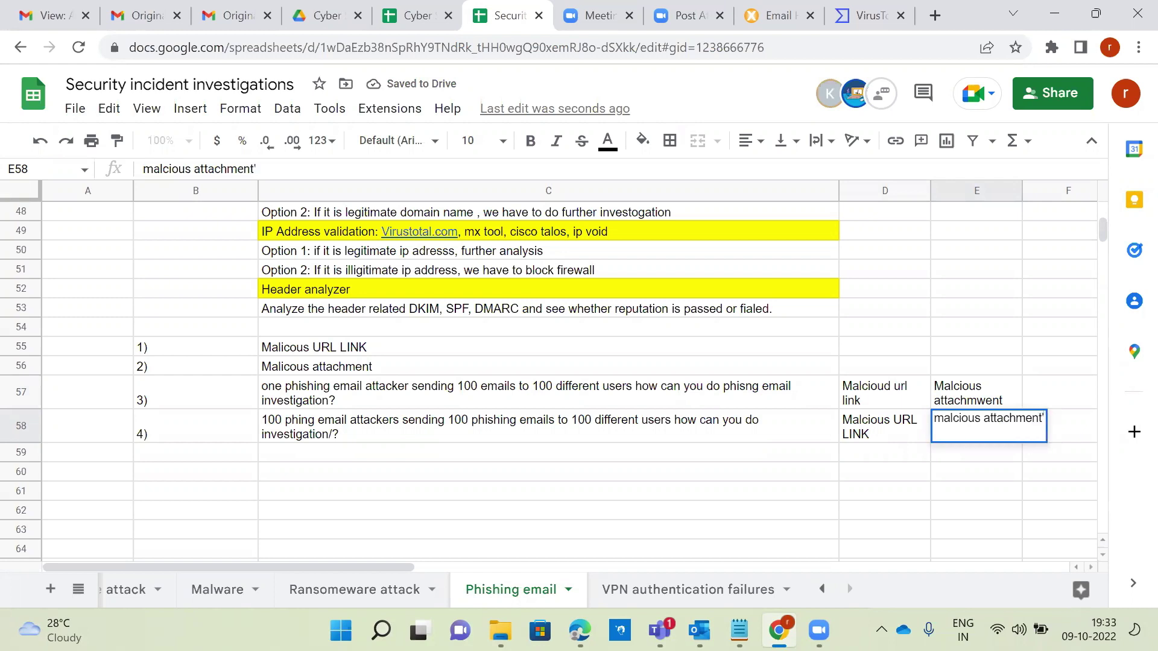
key("BackSpace")
key("Return")
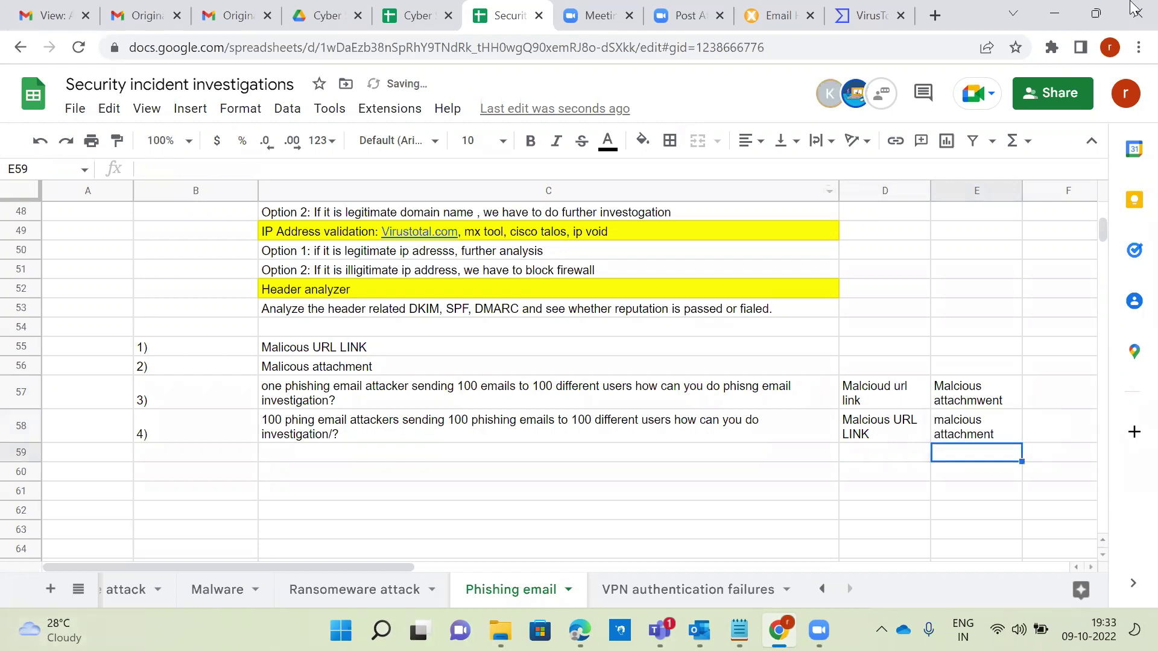
left_click(330, 347)
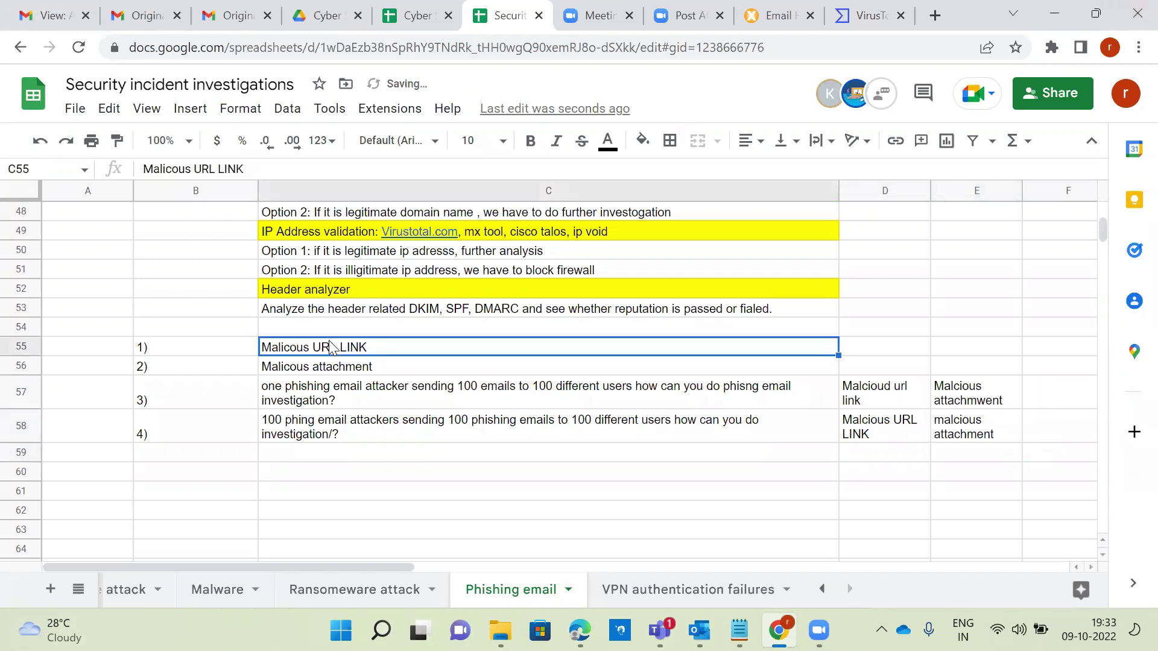
left_click_drag(199, 355, 961, 420)
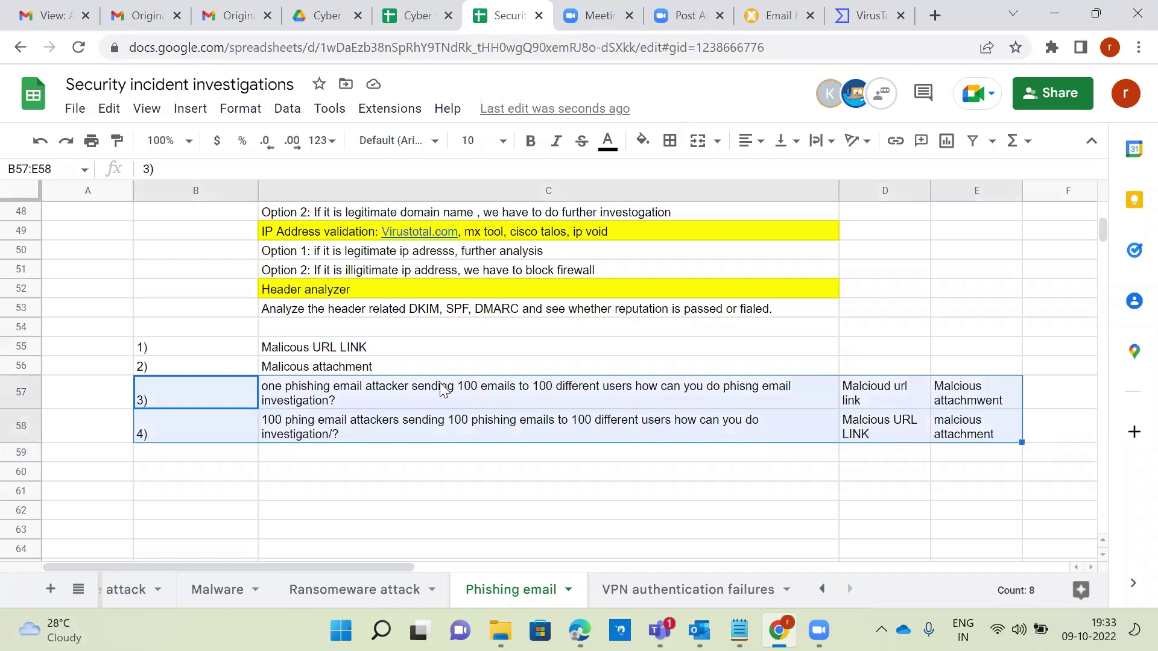
left_click(330, 348)
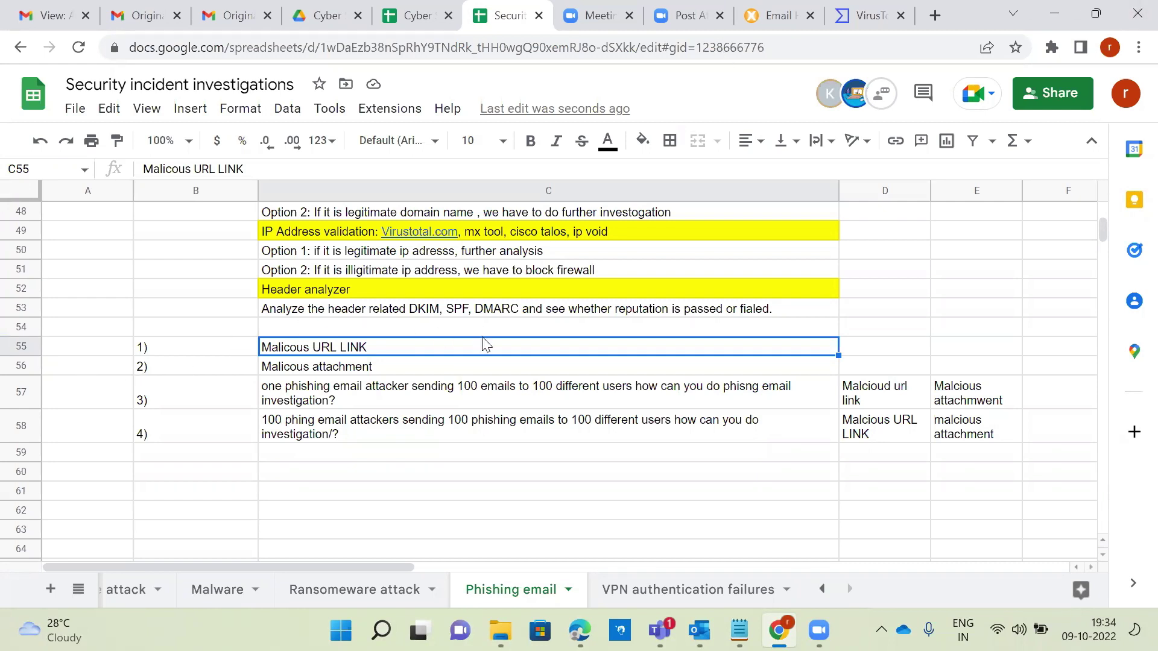
scroll(486, 345, "up", 4)
scroll(486, 345, "down", 1)
left_click_drag(381, 330, 366, 464)
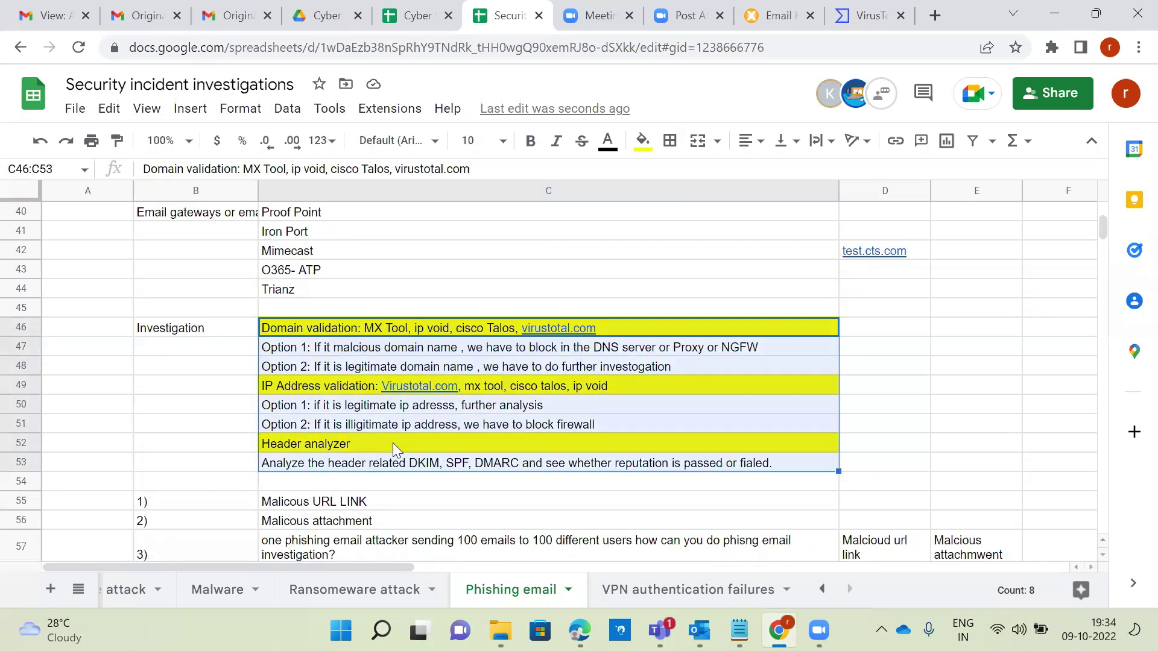
scroll(392, 443, "down", 3)
left_click(369, 369)
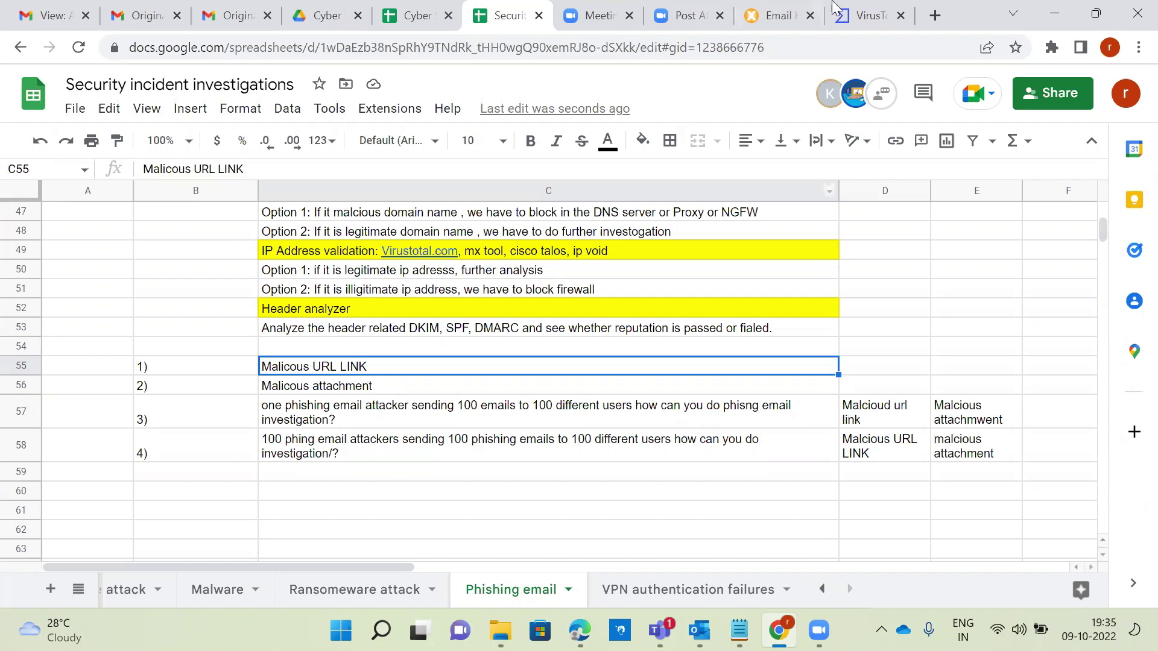
Search 'hybrid -analysis' in a new Chrome tab and open the Hybrid Analysis website
left_click(935, 16)
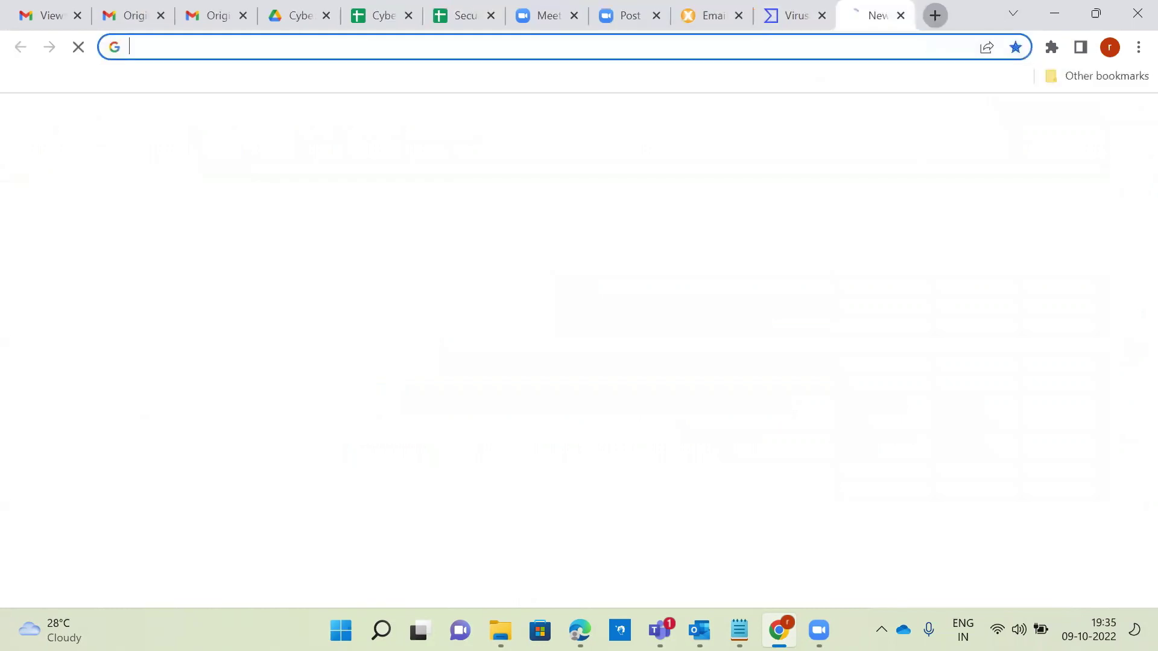
type("hybrid ")
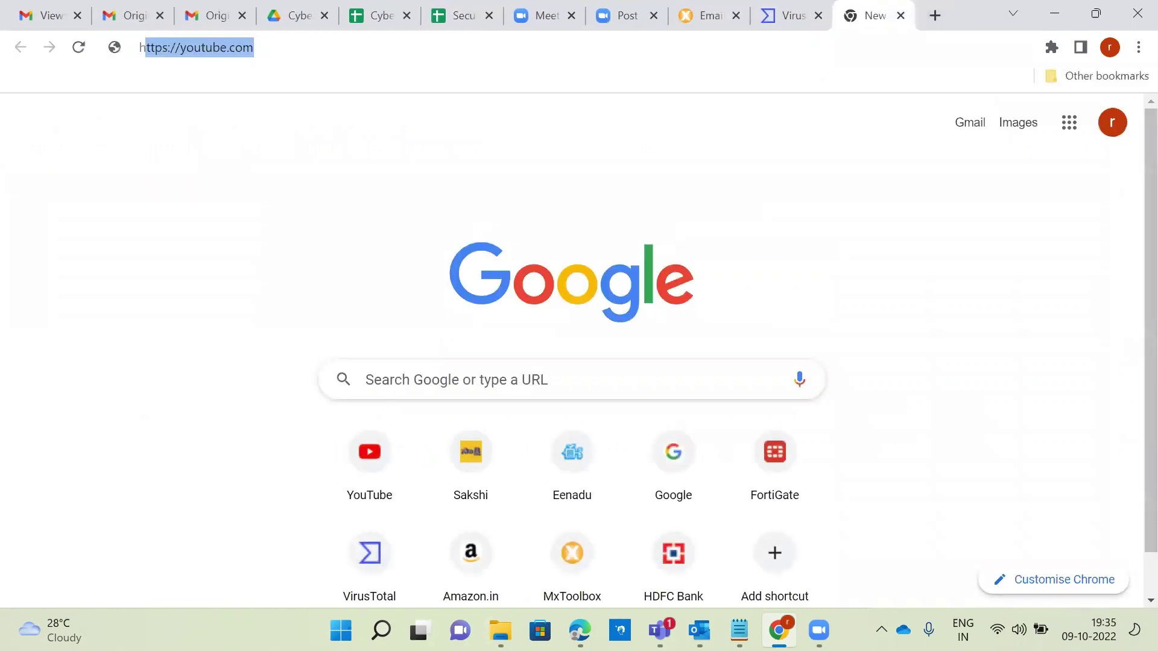
type("-analysis")
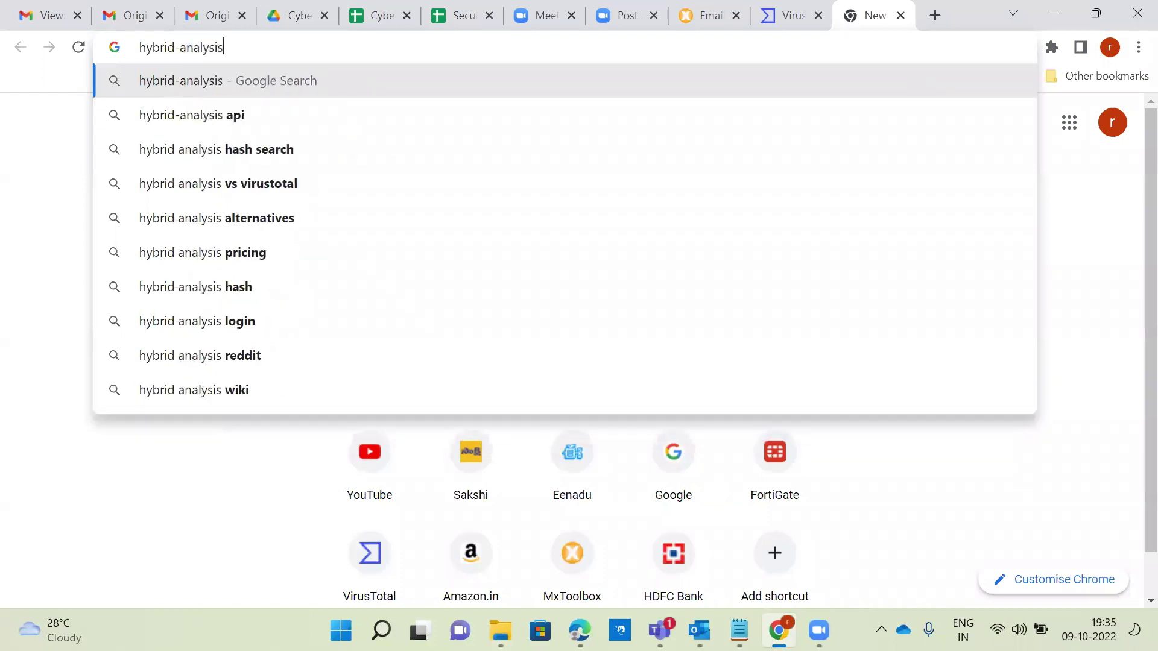
key("Return")
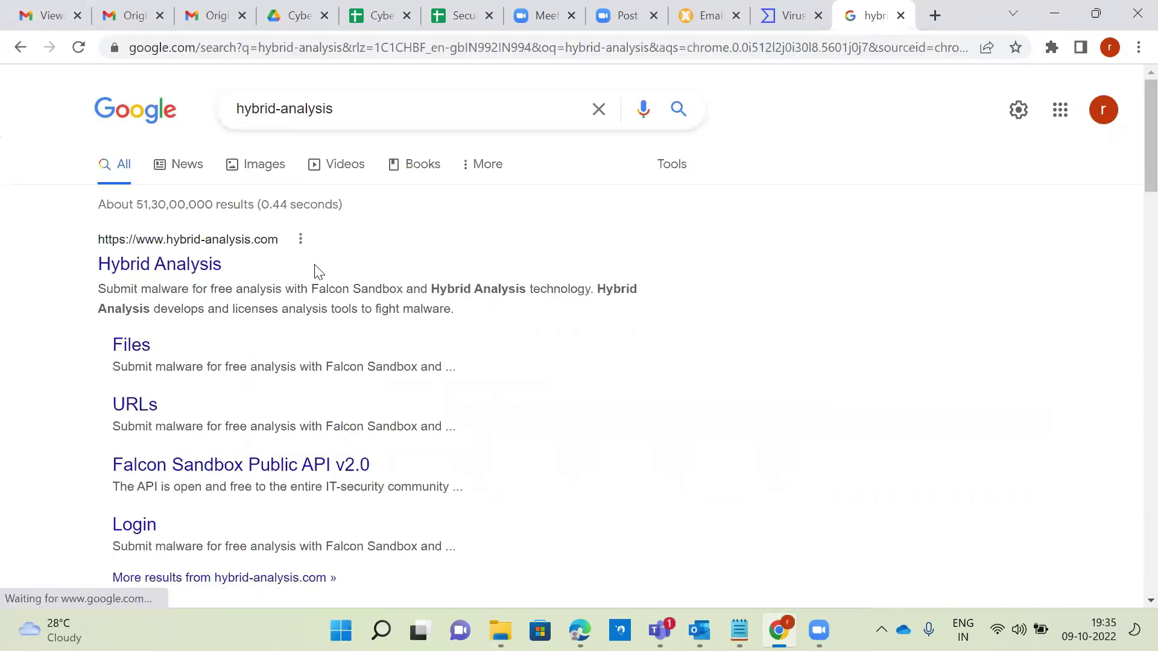
left_click(162, 263)
scroll(847, 292, "down", 1)
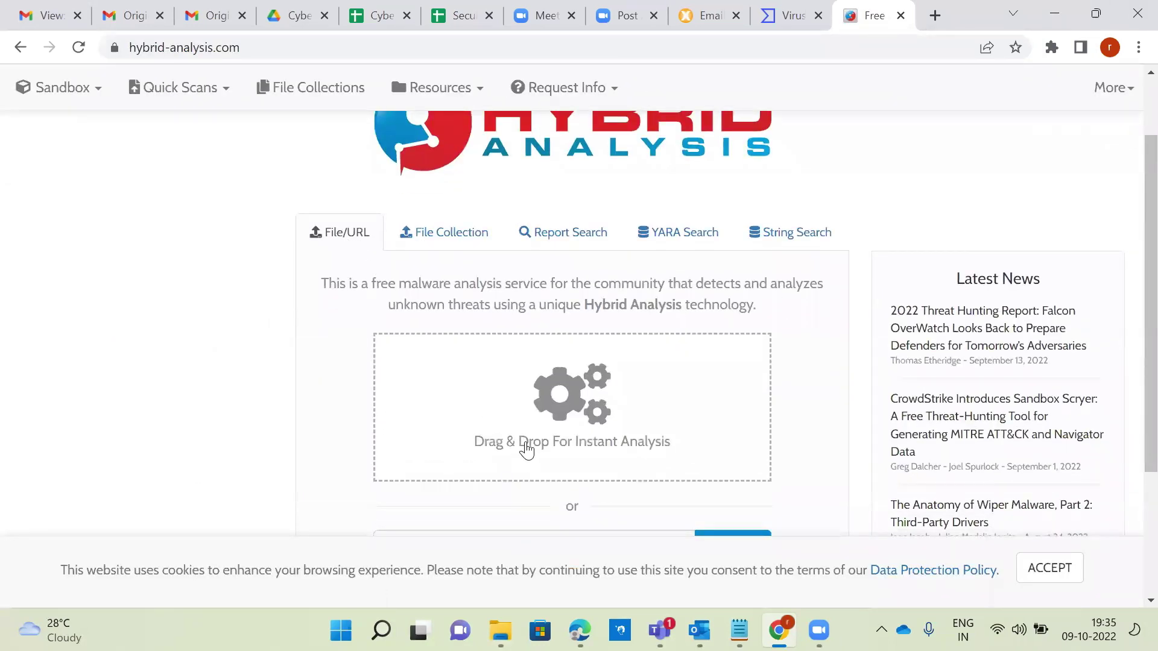
scroll(596, 403, "down", 1)
left_click(391, 458)
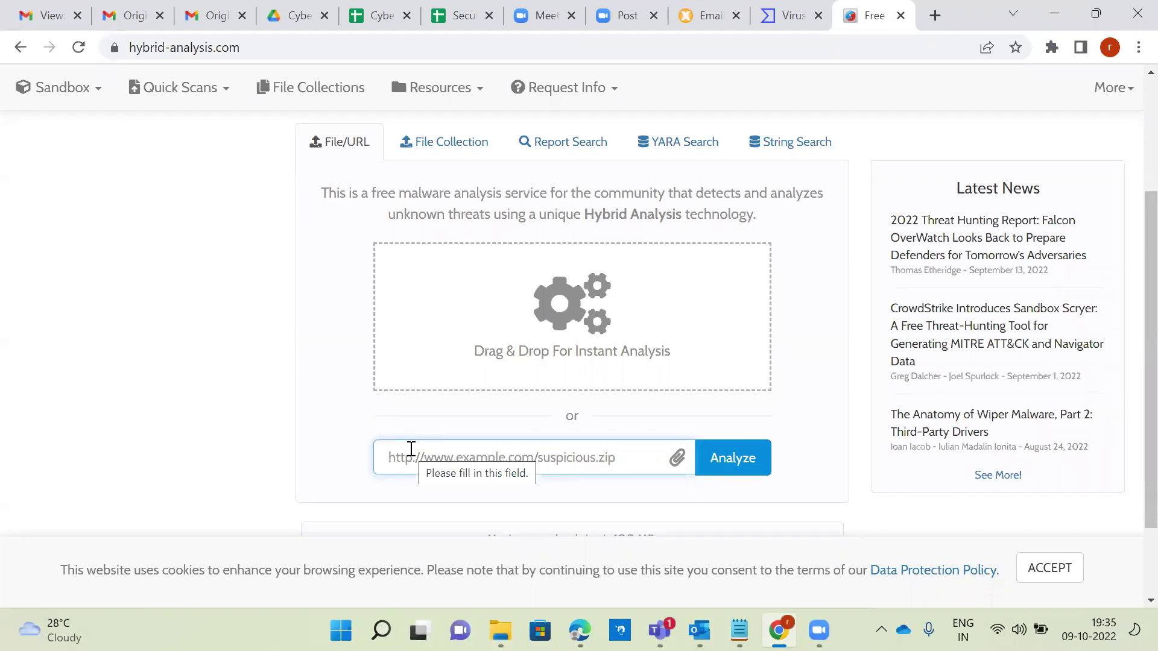
scroll(410, 452, "up", 3)
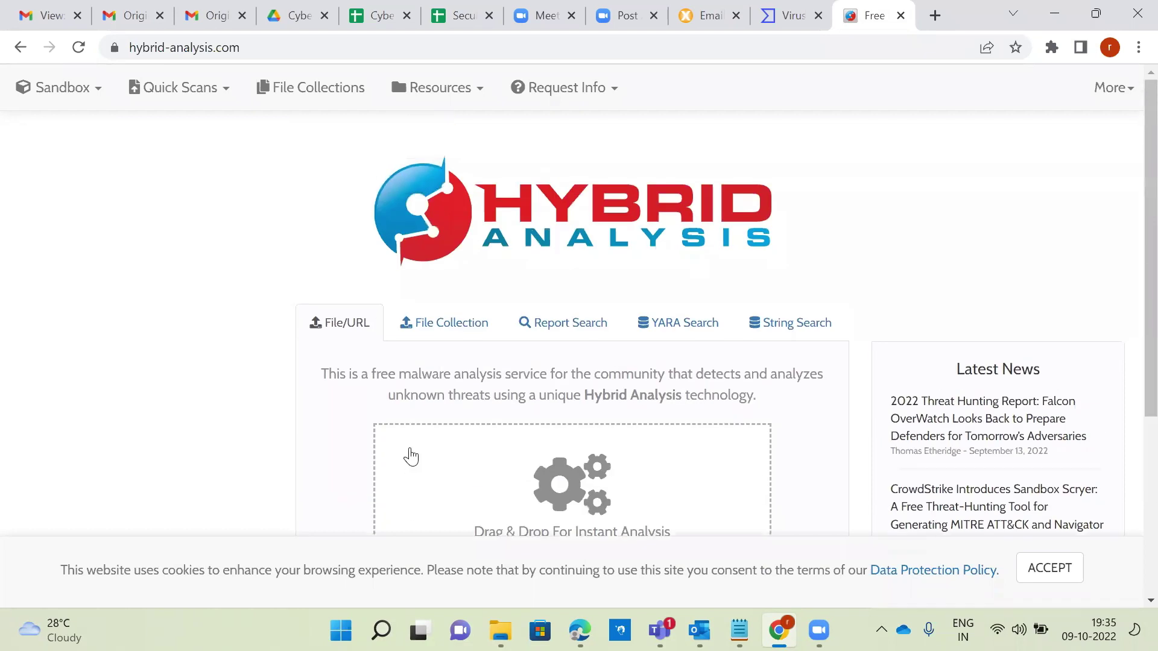
Search 'url scan' in a new Chrome tab and open the urlscan.io result
left_click(934, 16)
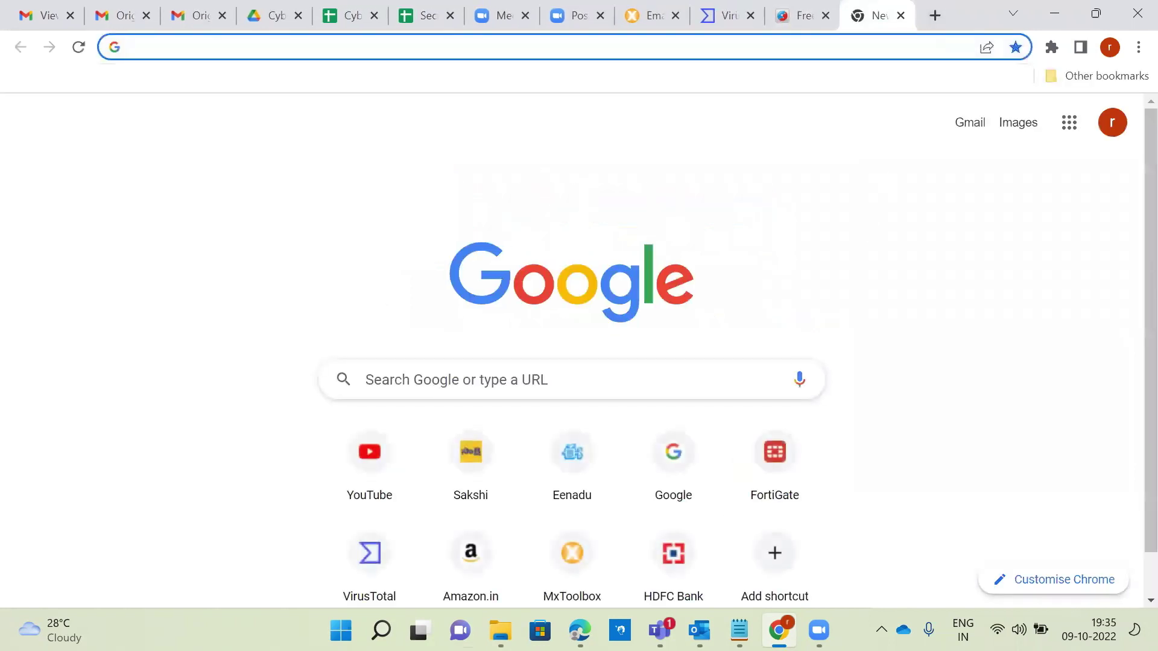
type("u")
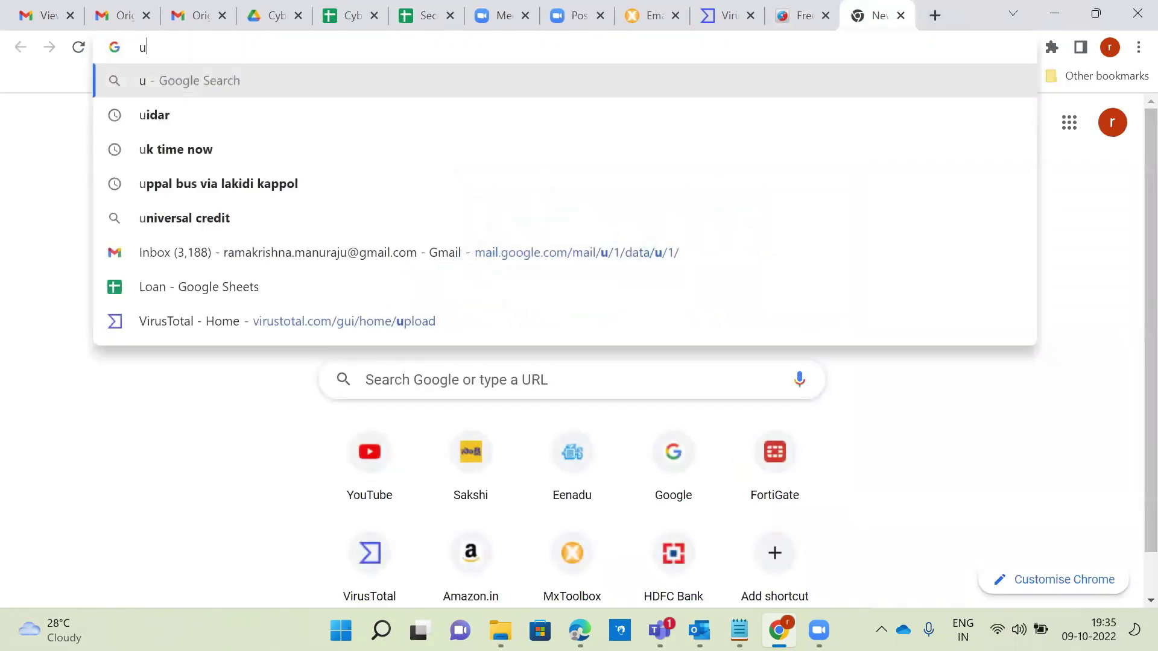
type("rl scan")
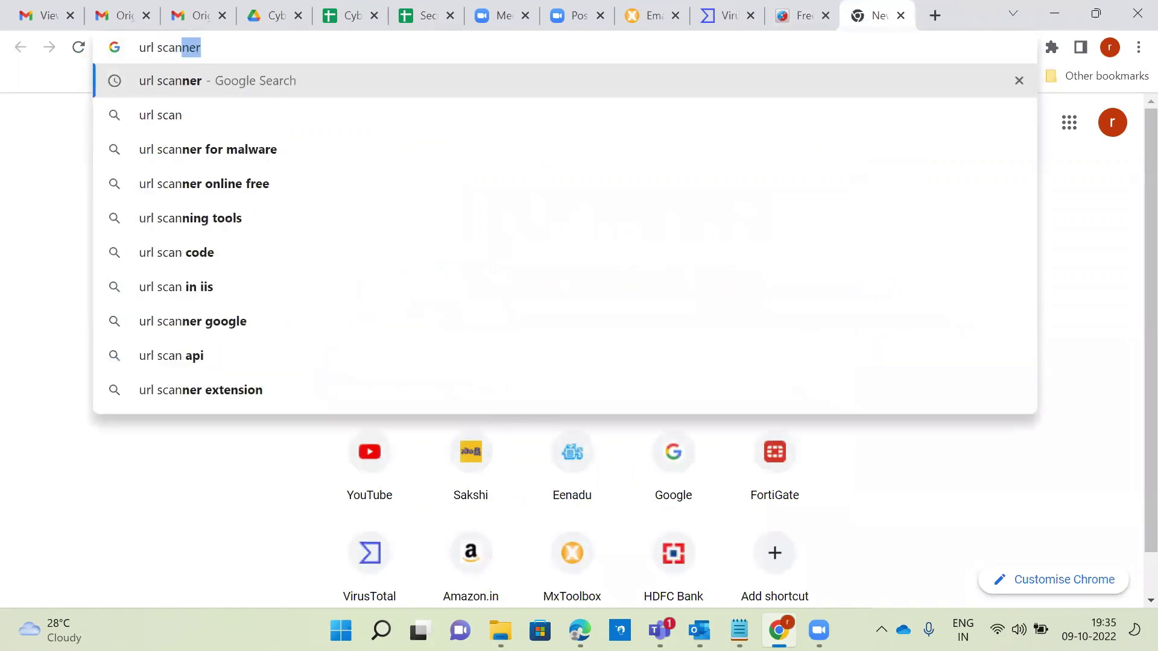
key("Return")
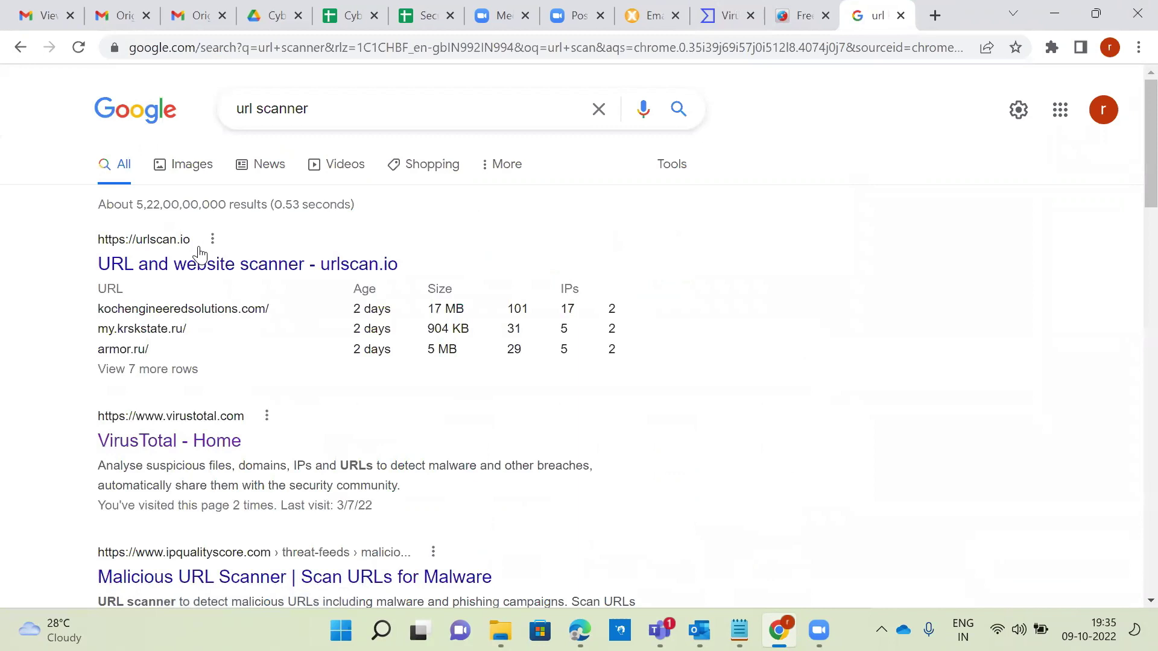
left_click(172, 266)
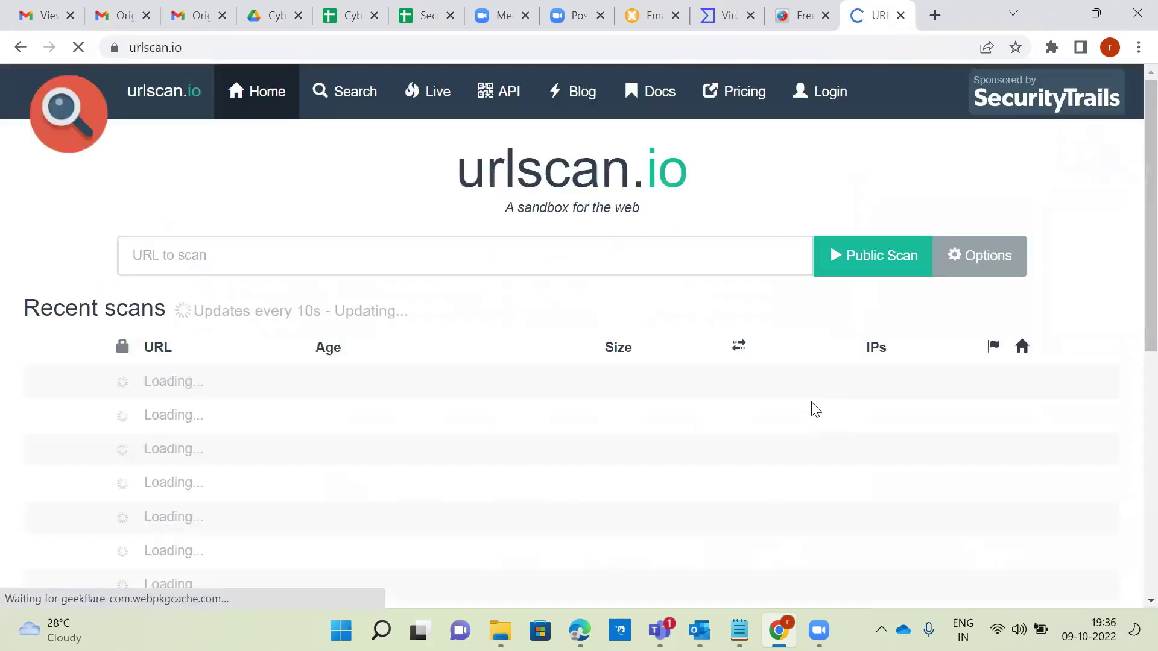